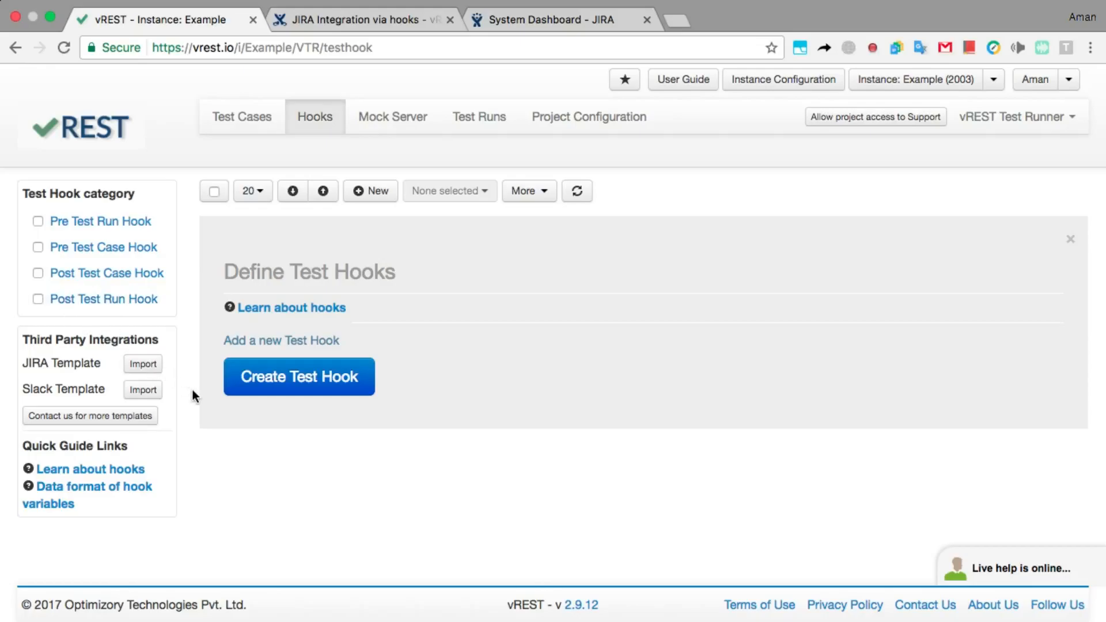
In the Confluence docs, open the 'Data Format of hook variables' page from the sidebar.
click(352, 36)
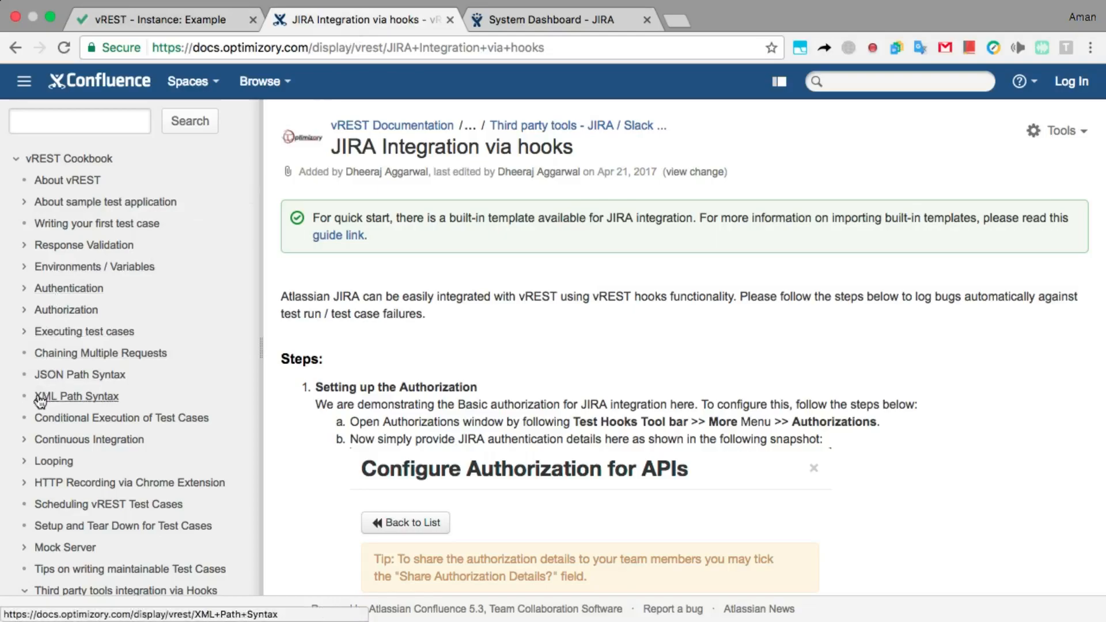
scroll(39, 403, down, 5)
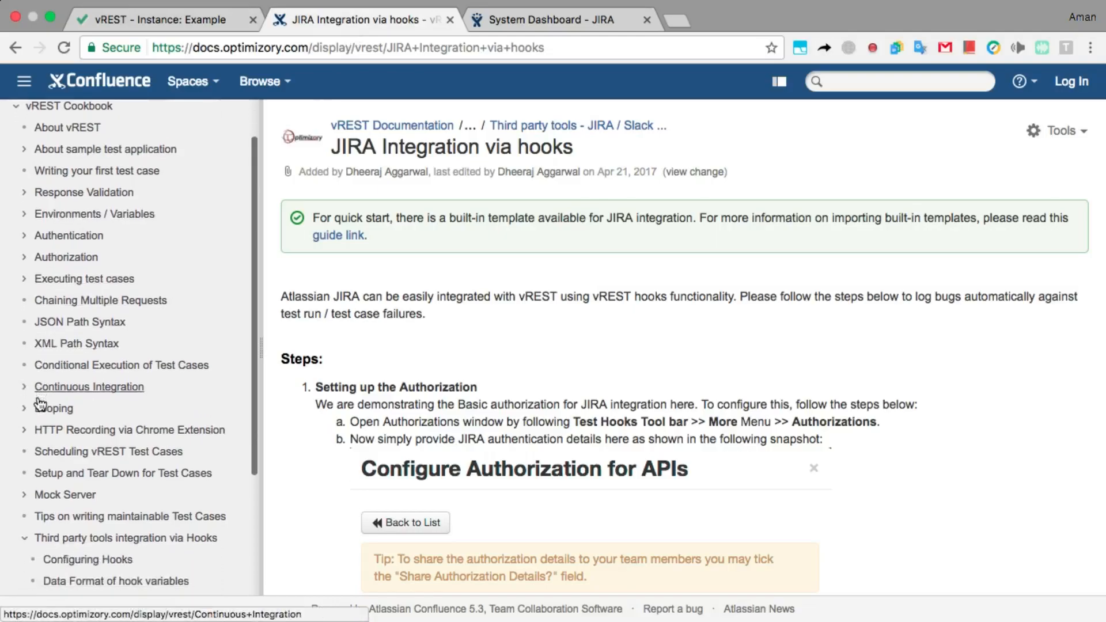
scroll(39, 404, down, 2)
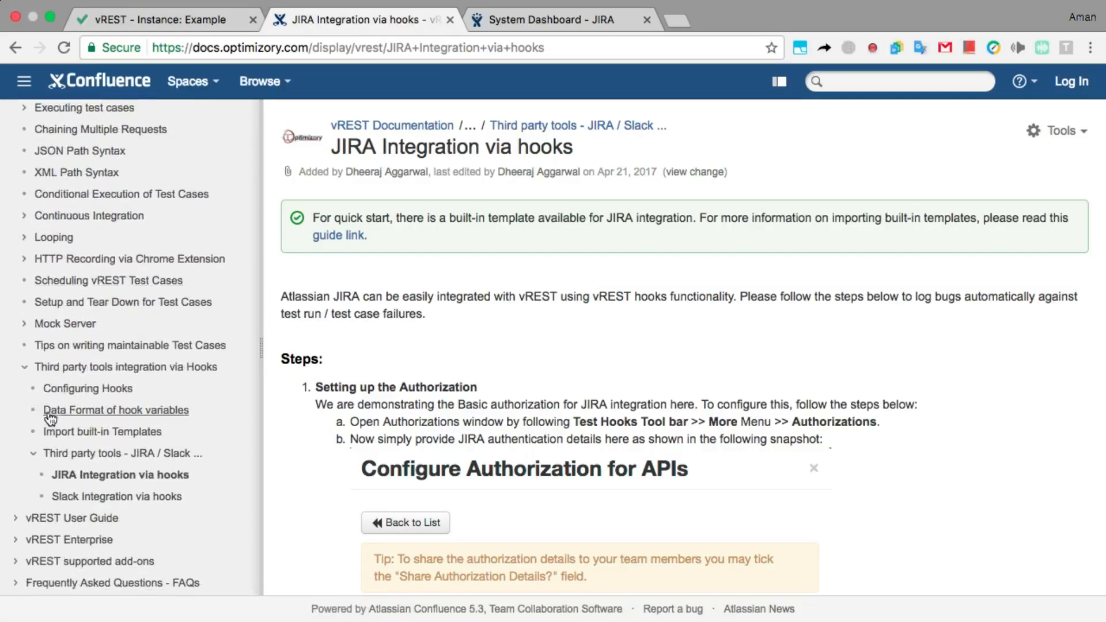
click(56, 414)
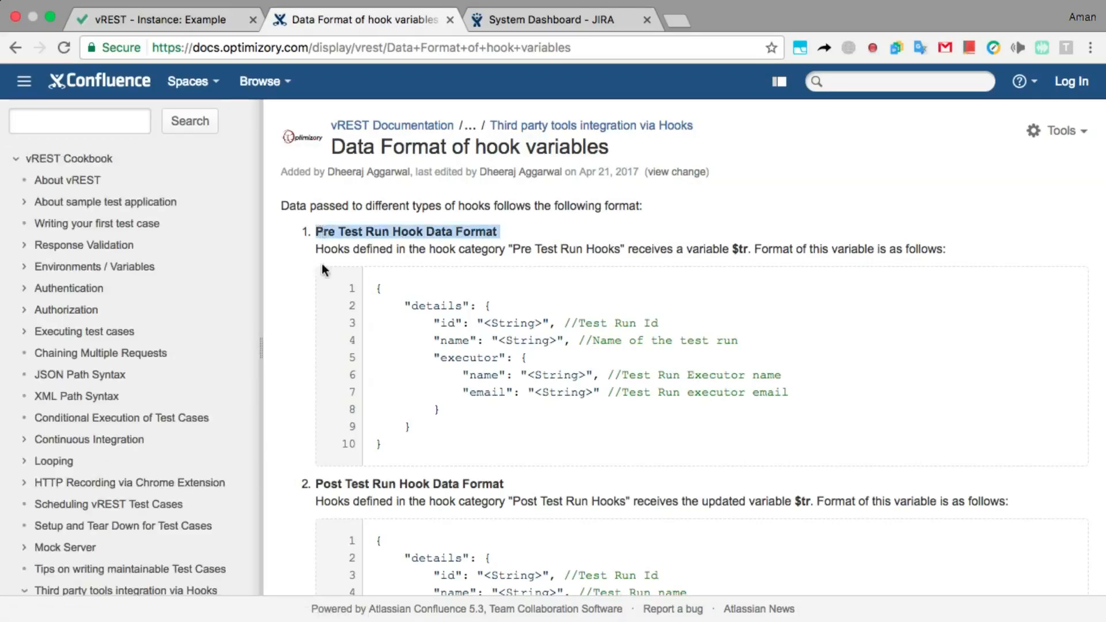
Scroll through the hook variable data formats on the page.
scroll(312, 522, down, 12)
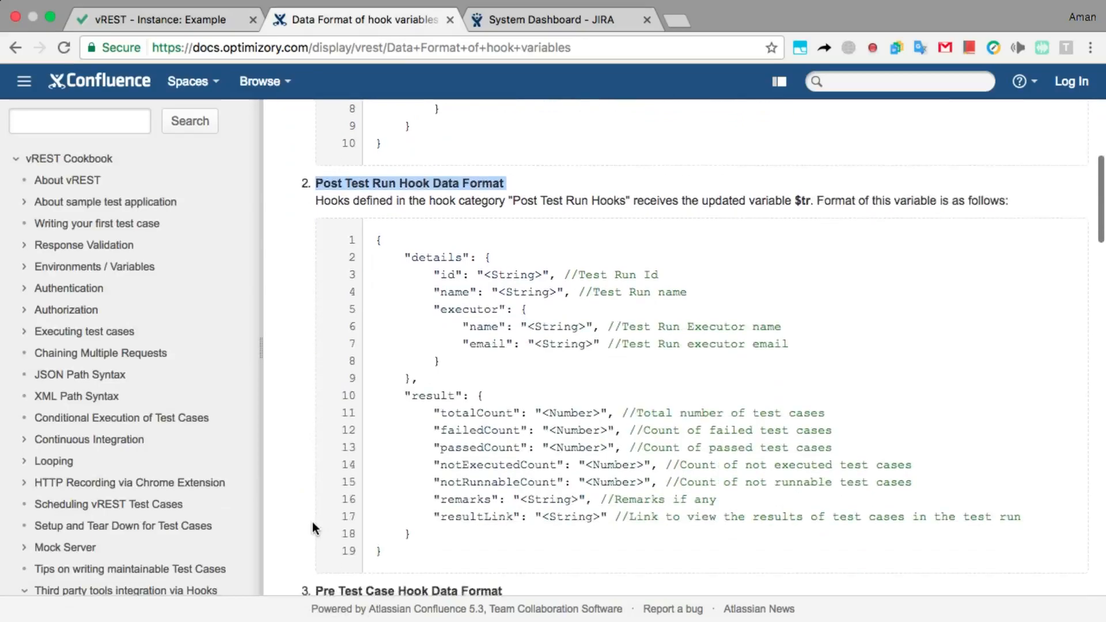
scroll(351, 501, down, 14)
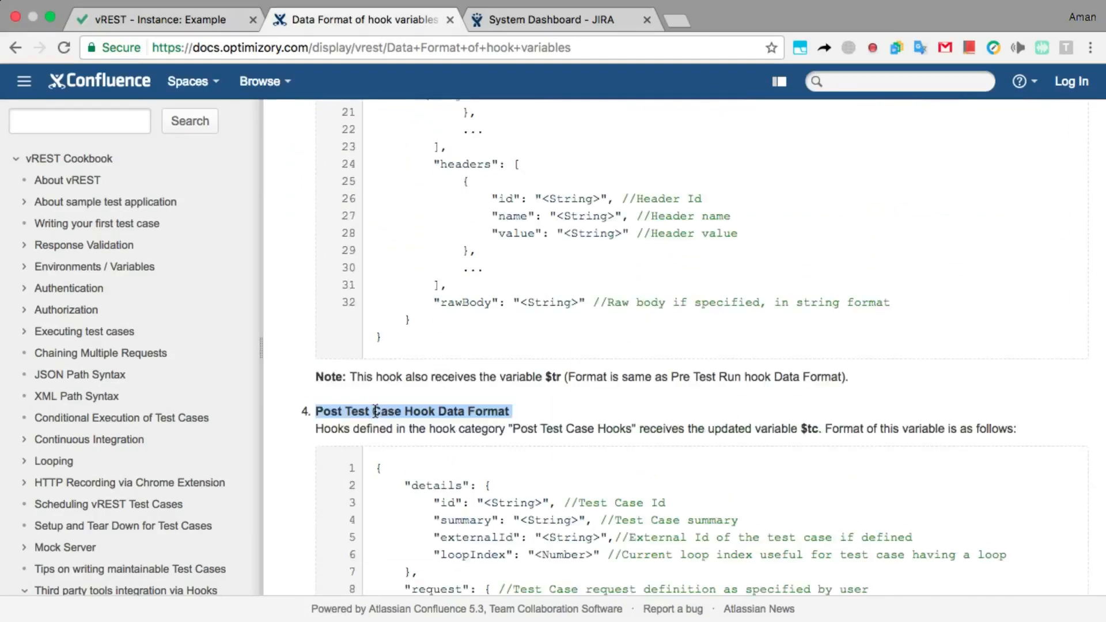
scroll(303, 458, up, 20)
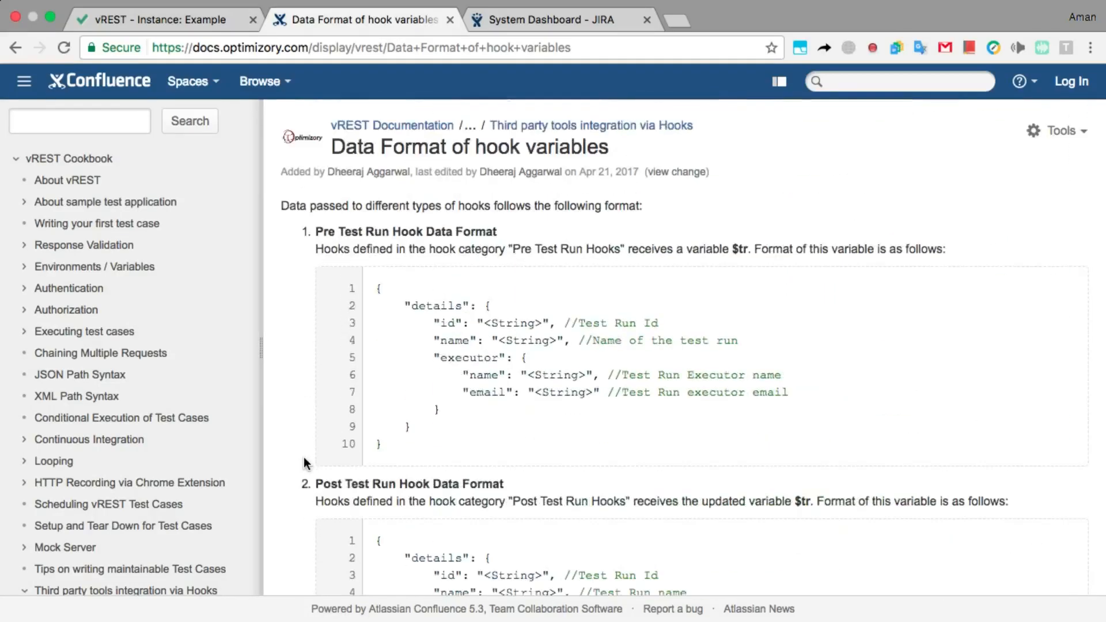
scroll(303, 457, down, 10)
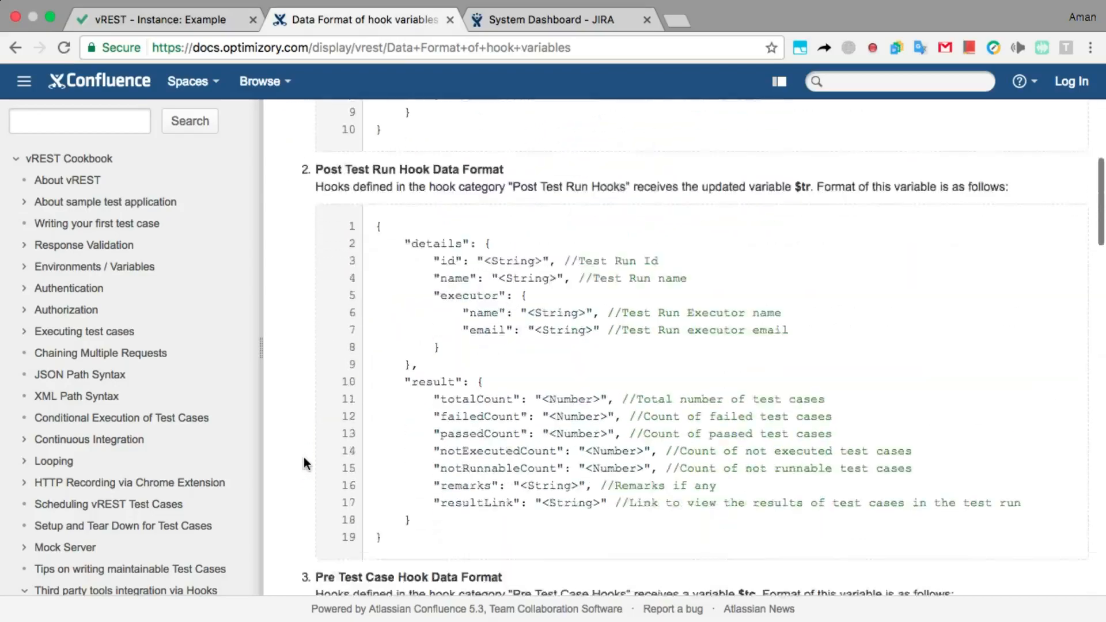
scroll(303, 458, down, 13)
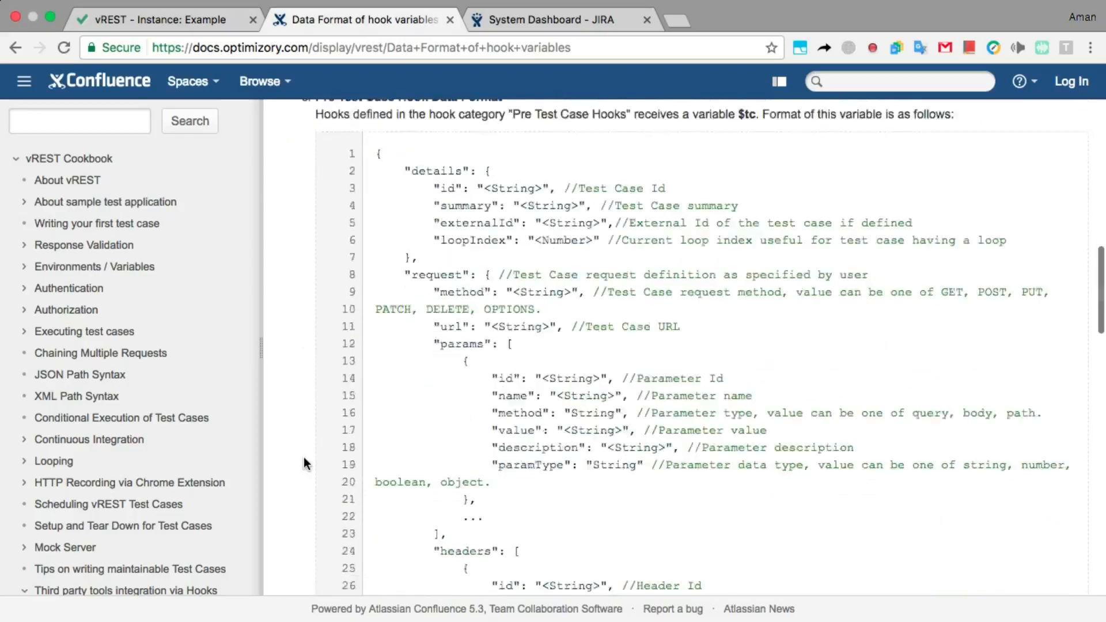
scroll(303, 458, down, 4)
scroll(303, 457, up, 1)
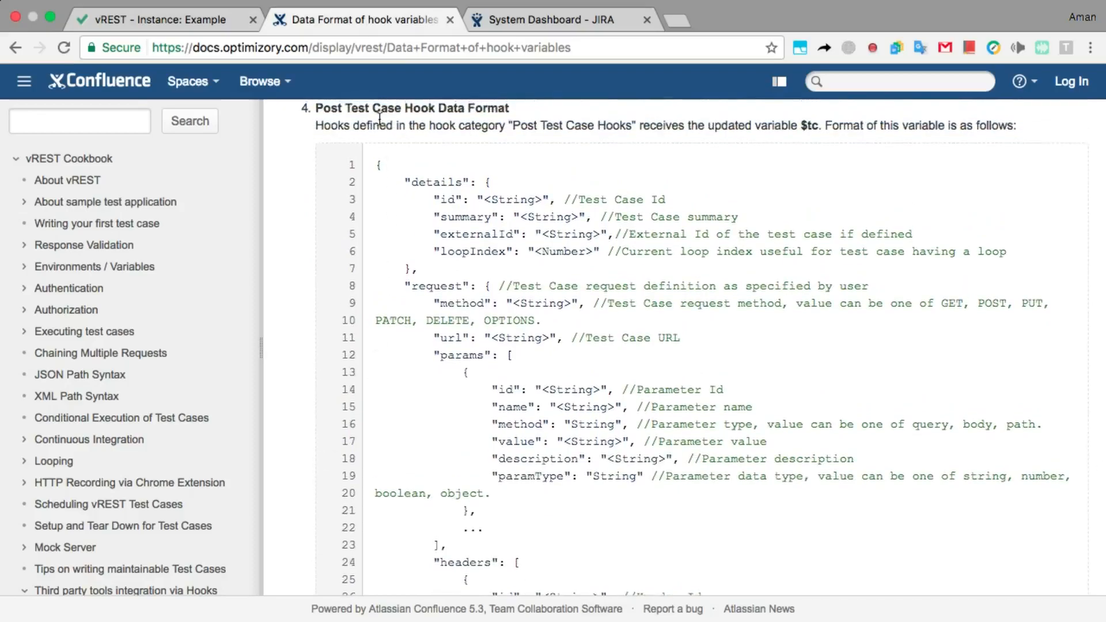
scroll(378, 123, up, 1)
Highlight the execution request field and the result field of the test case data.
drag(461, 251, 411, 251)
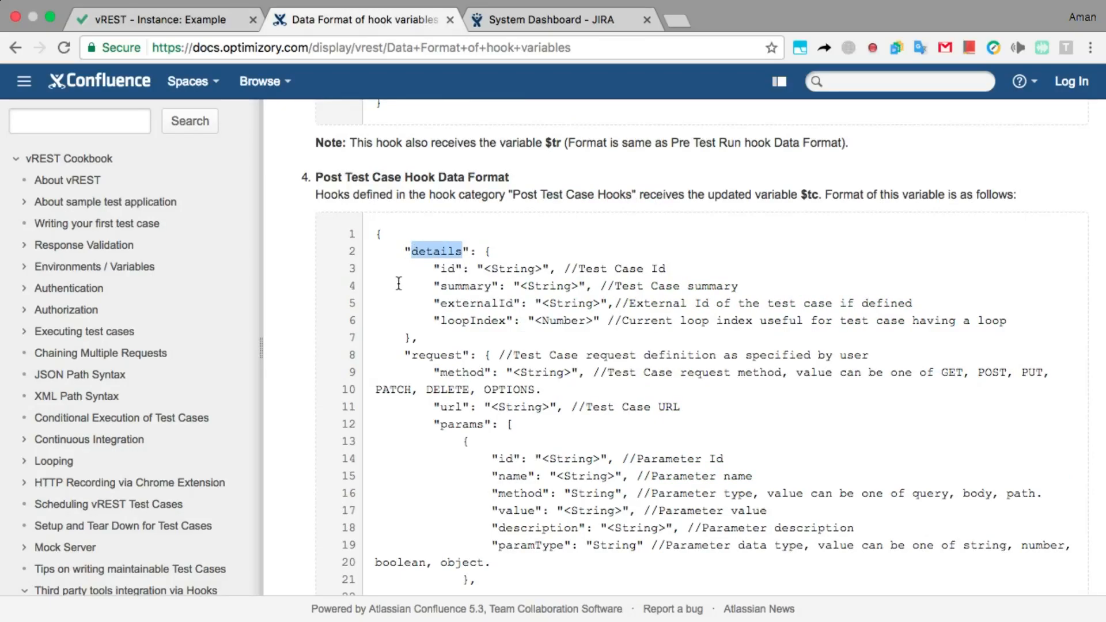
drag(461, 355, 411, 355)
scroll(390, 386, down, 5)
drag(477, 491, 414, 493)
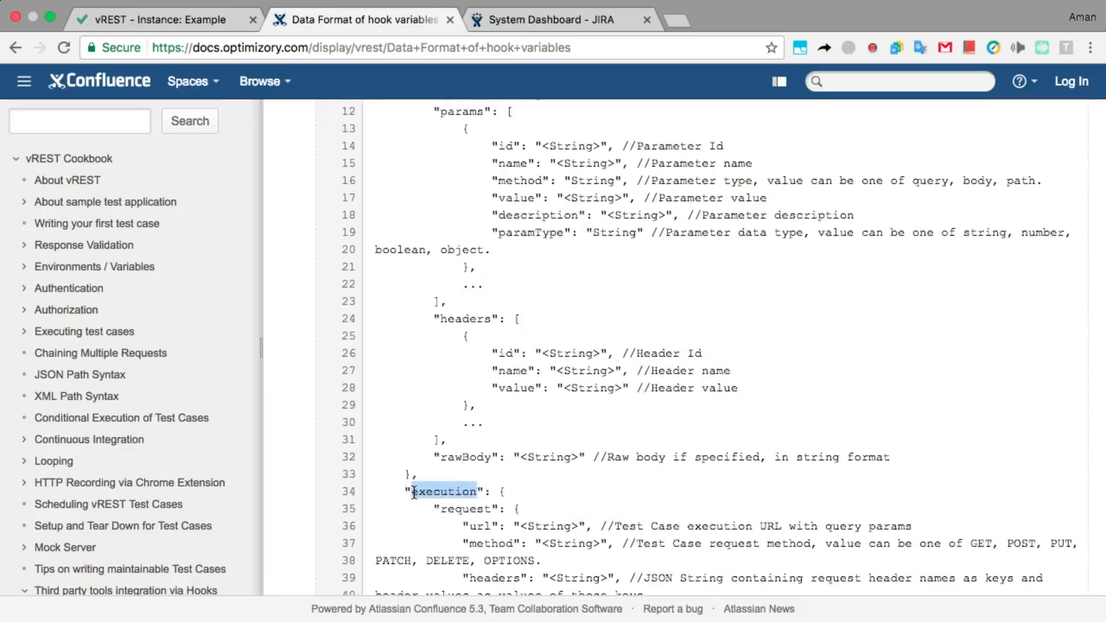
scroll(414, 493, down, 6)
double_click(414, 427)
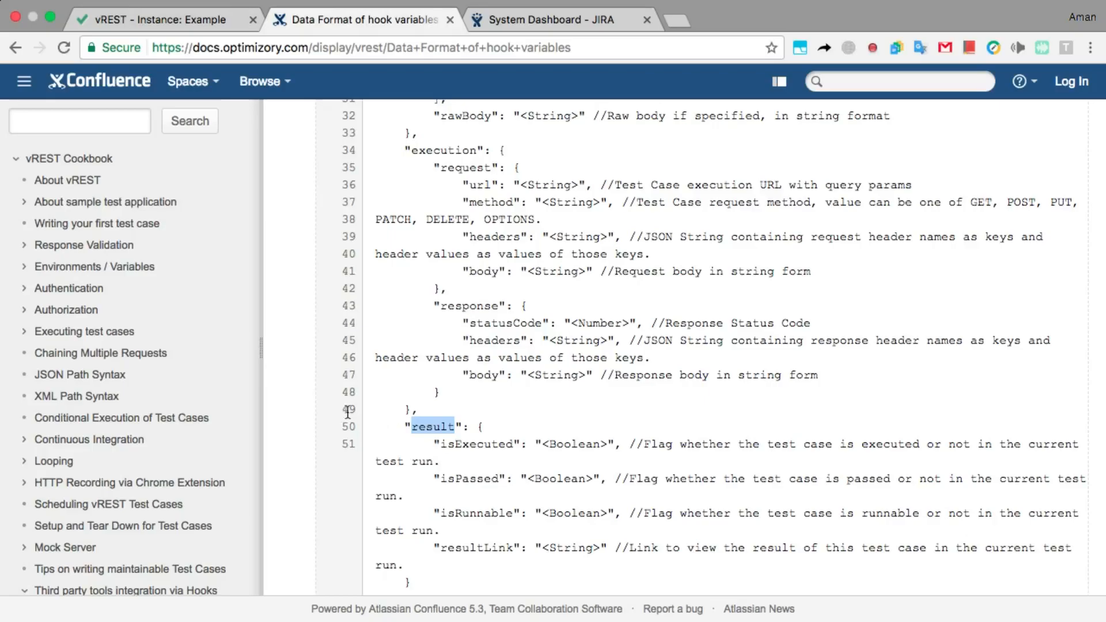
Return to vREST's Hooks page, which still offers the JIRA and Slack templates.
click(209, 29)
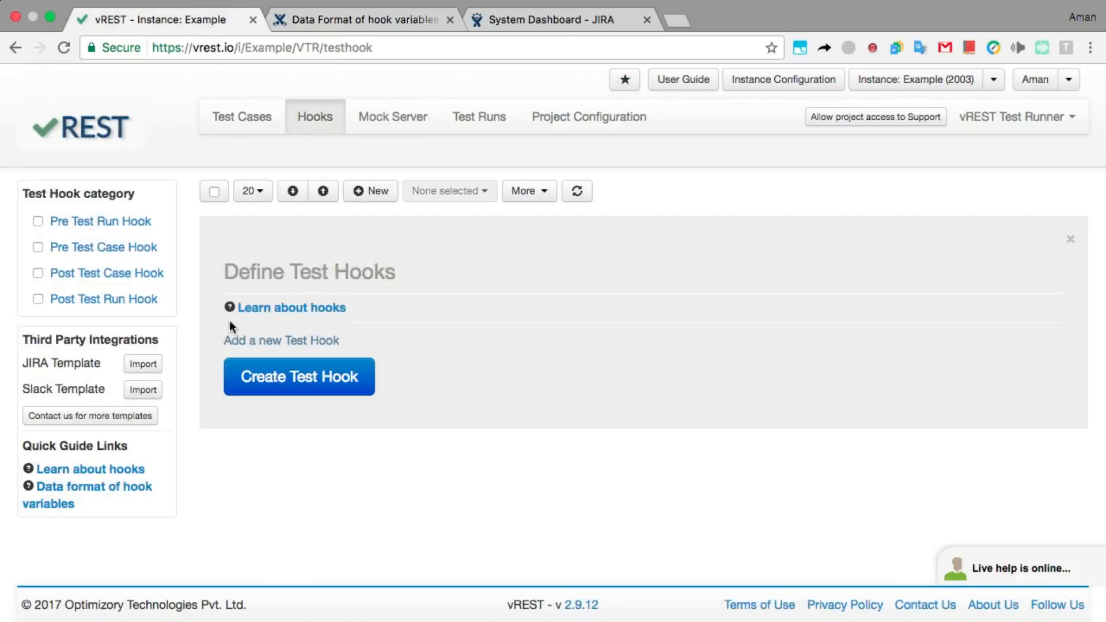
drag(97, 363, 107, 394)
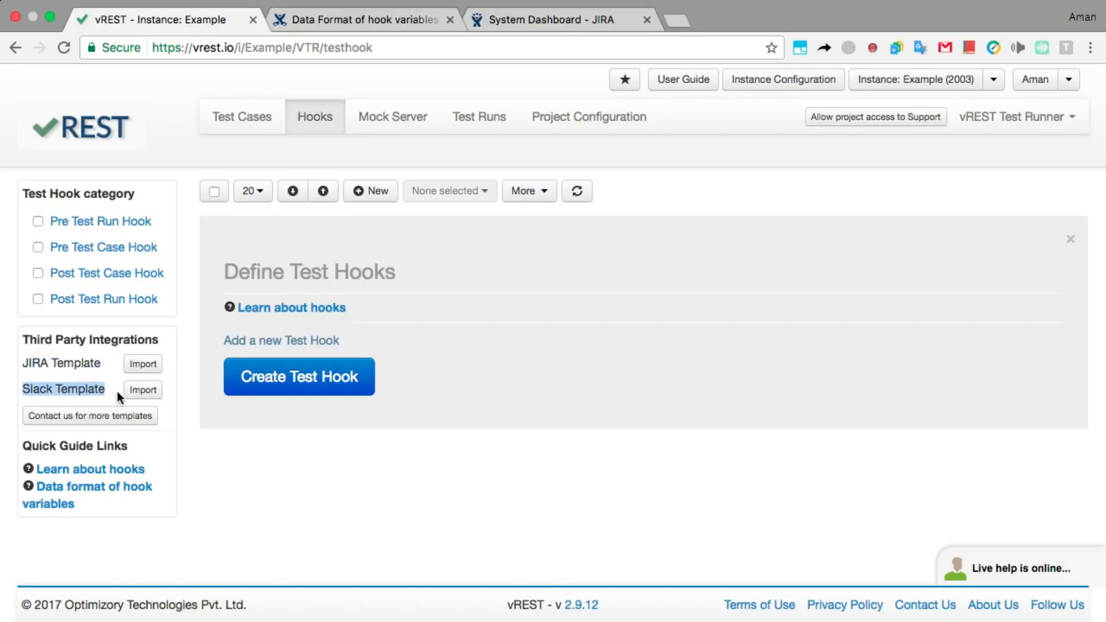
click(116, 392)
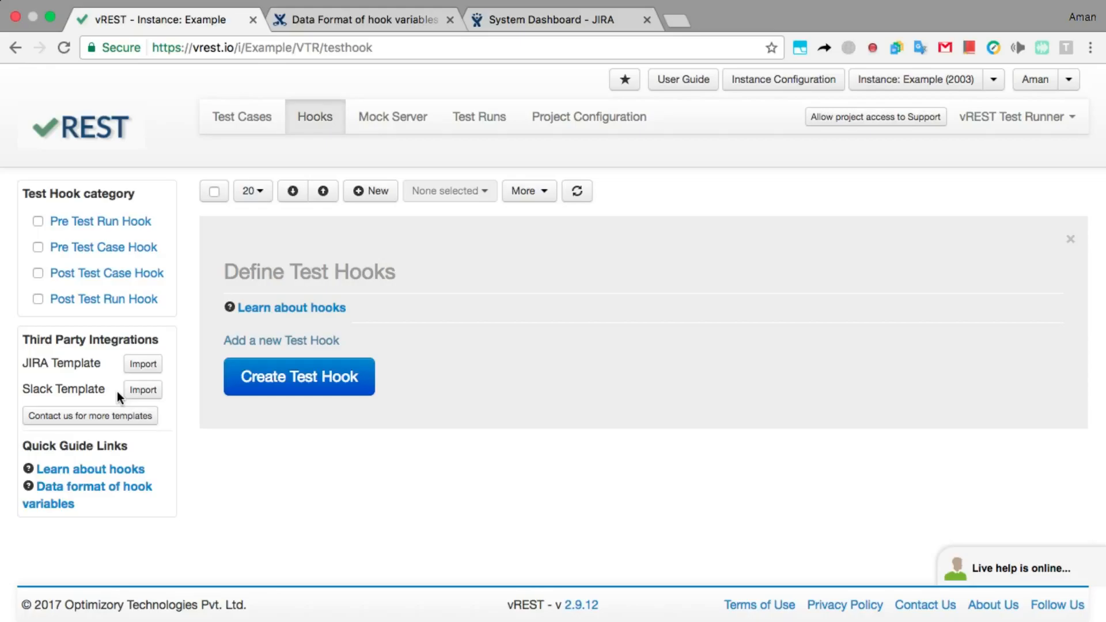
Import the JIRA Template hooks, then expand and collapse the first Log JIRA Issue hook.
click(138, 368)
click(754, 416)
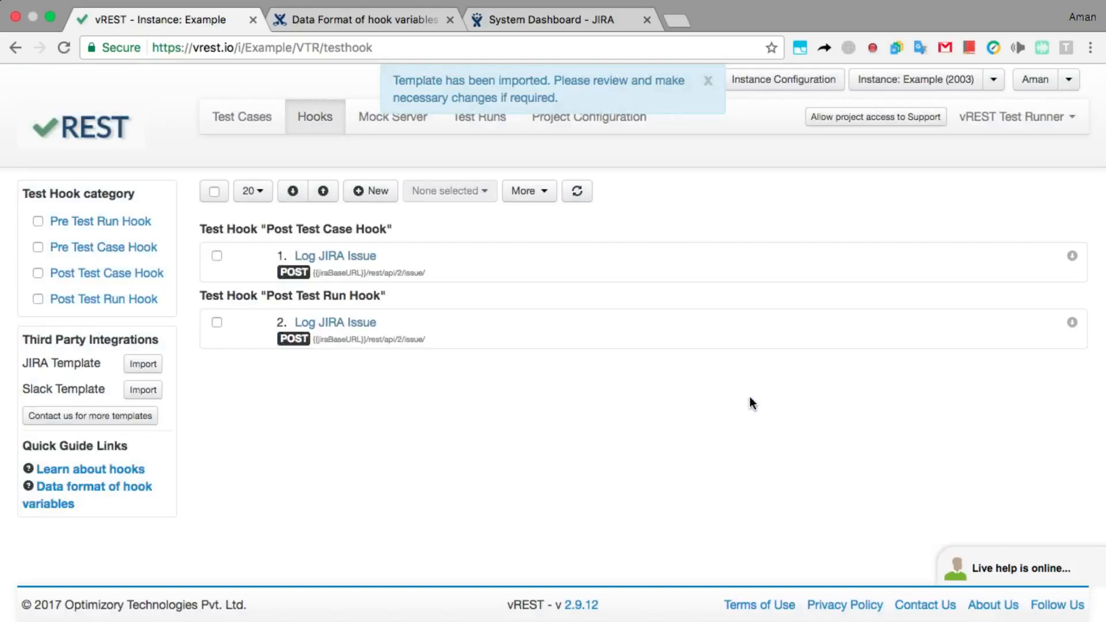
click(725, 280)
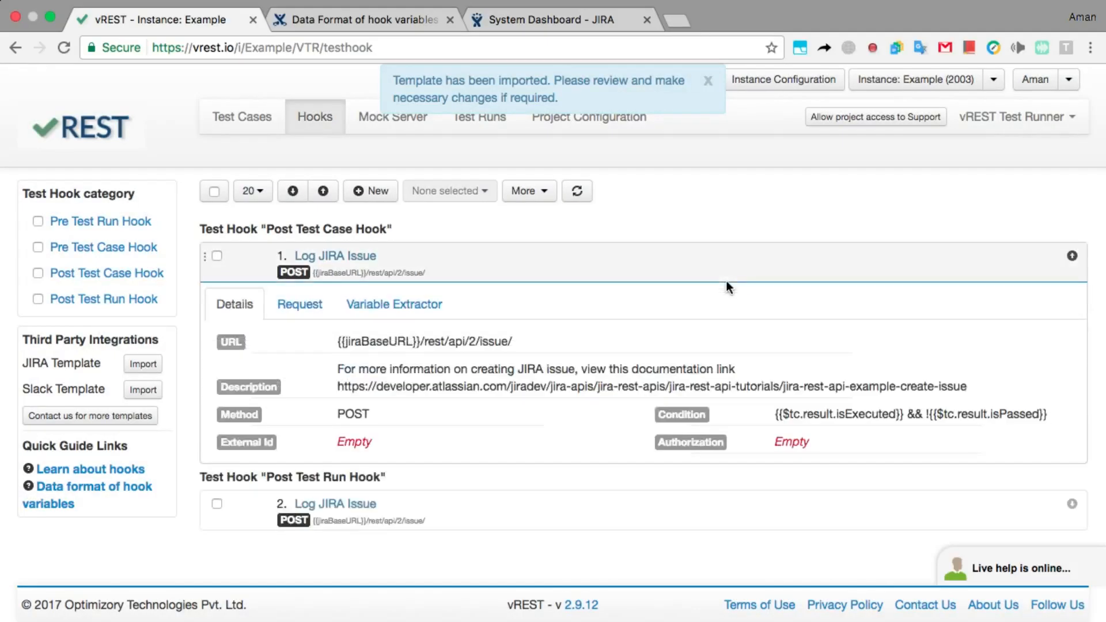
click(726, 281)
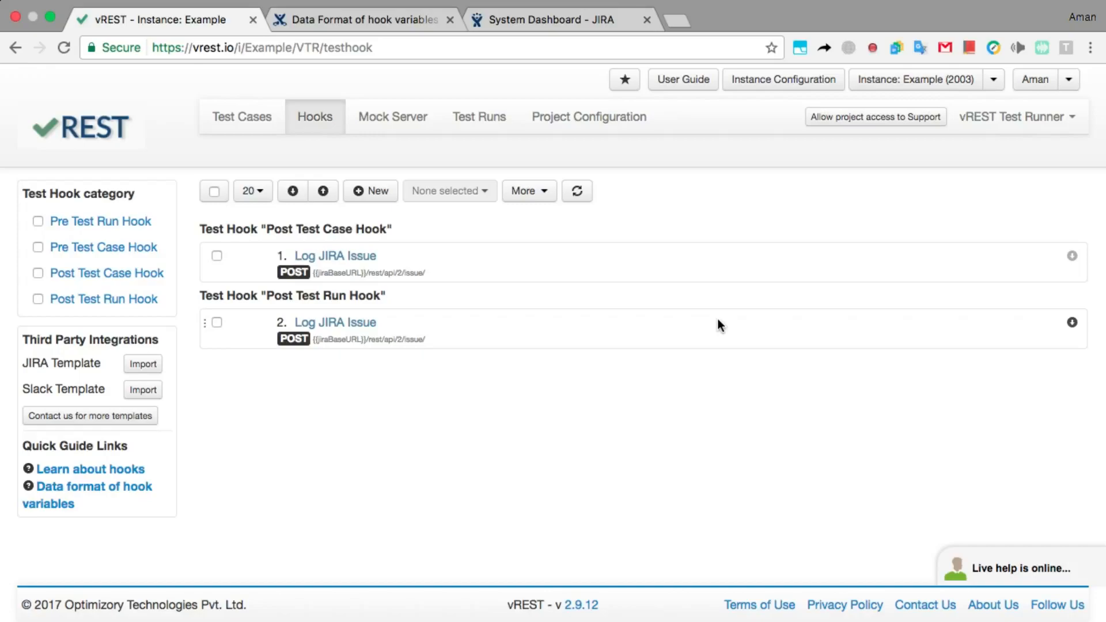
click(546, 199)
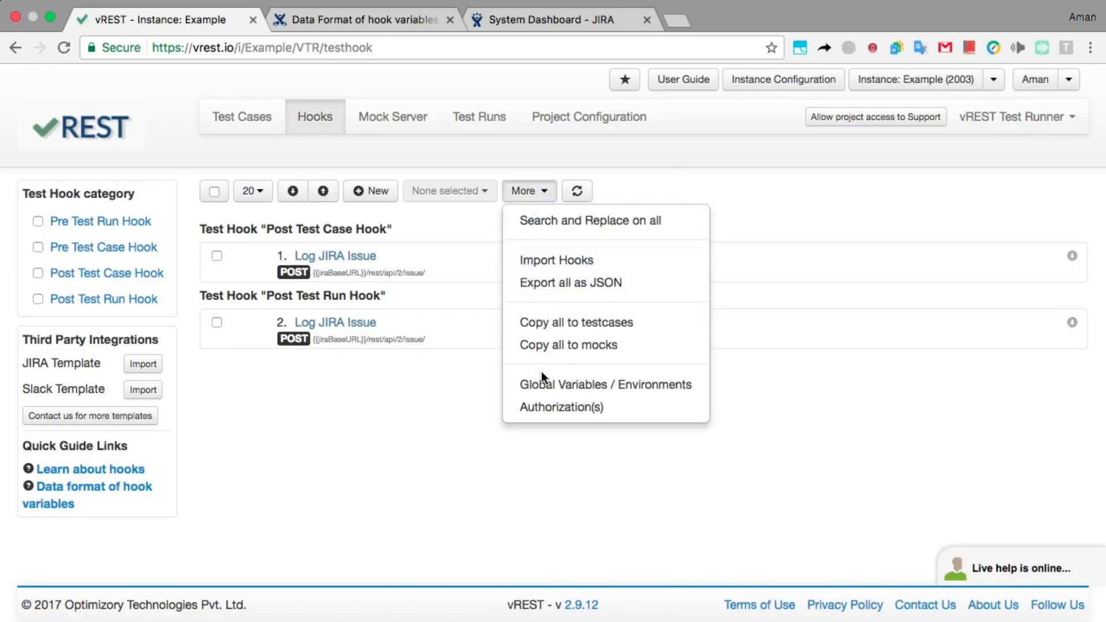
click(542, 394)
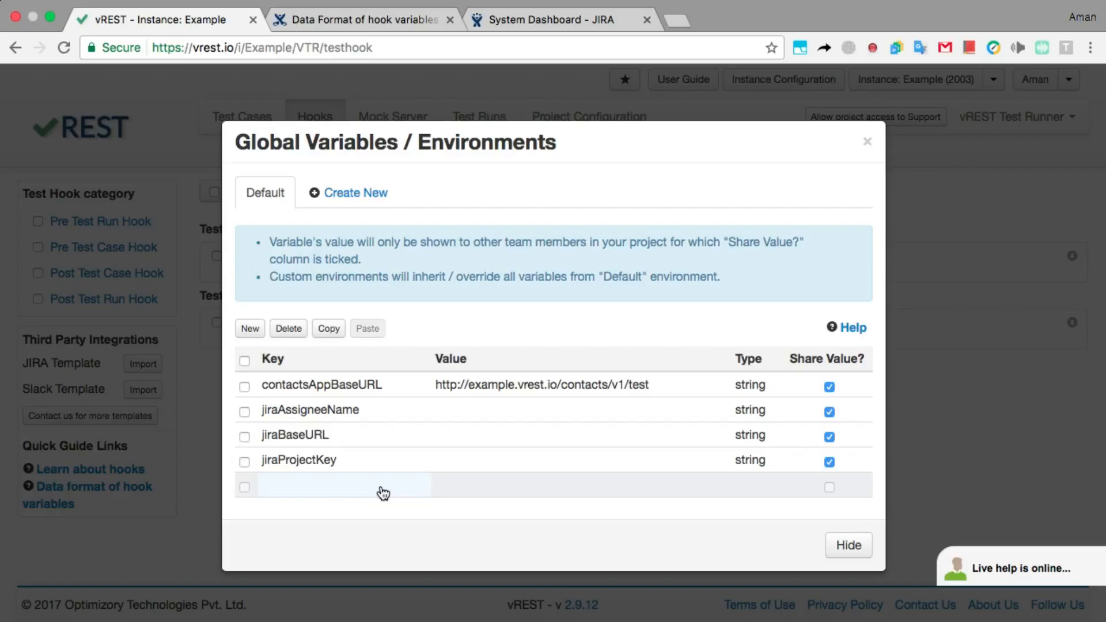
click(459, 412)
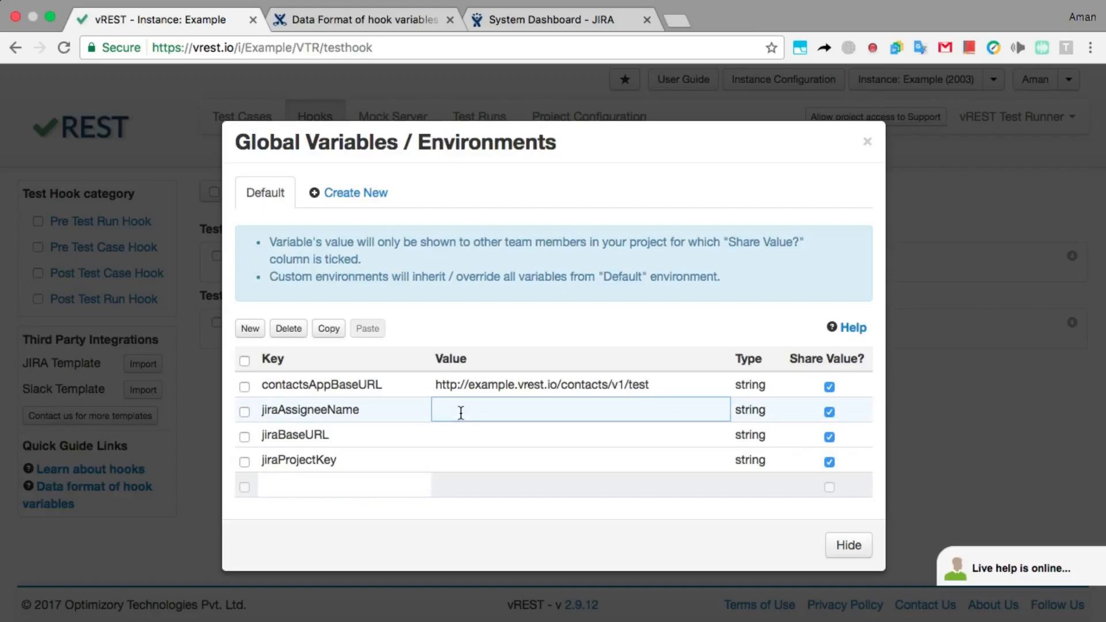
text(admin)
key(Return)
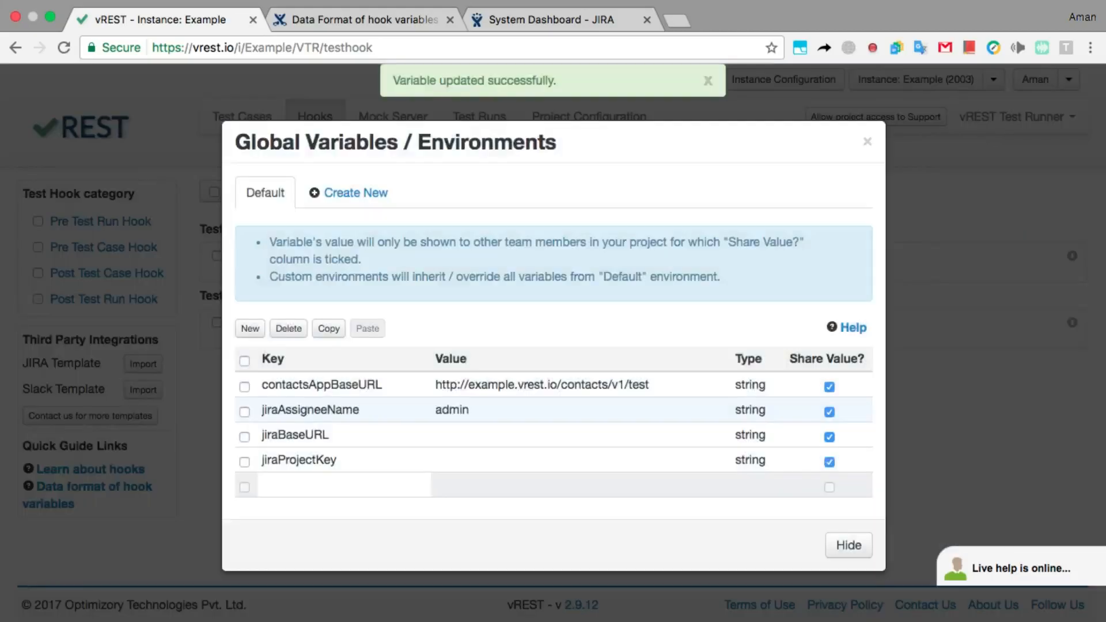
click(518, 431)
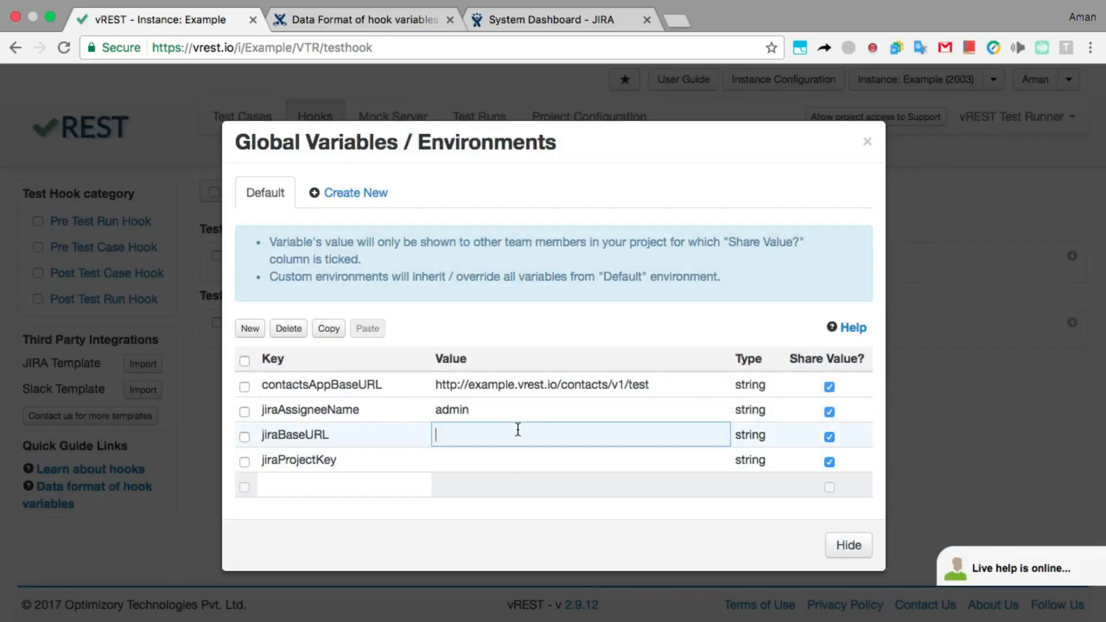
text(http://10.0.1.12:8090)
key(Return)
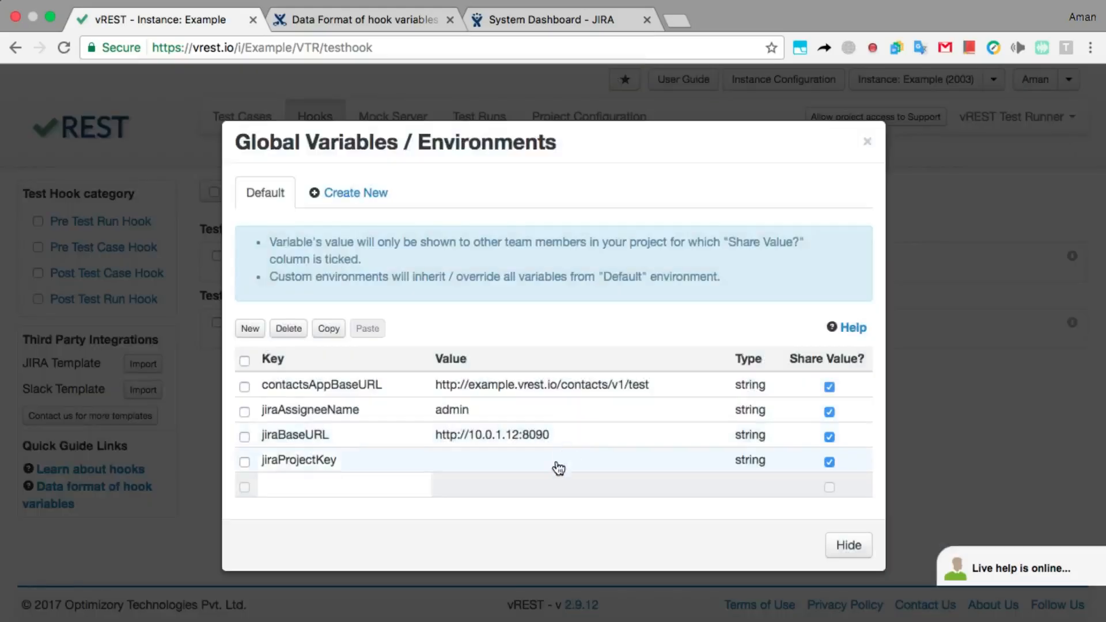
click(552, 467)
text(SP)
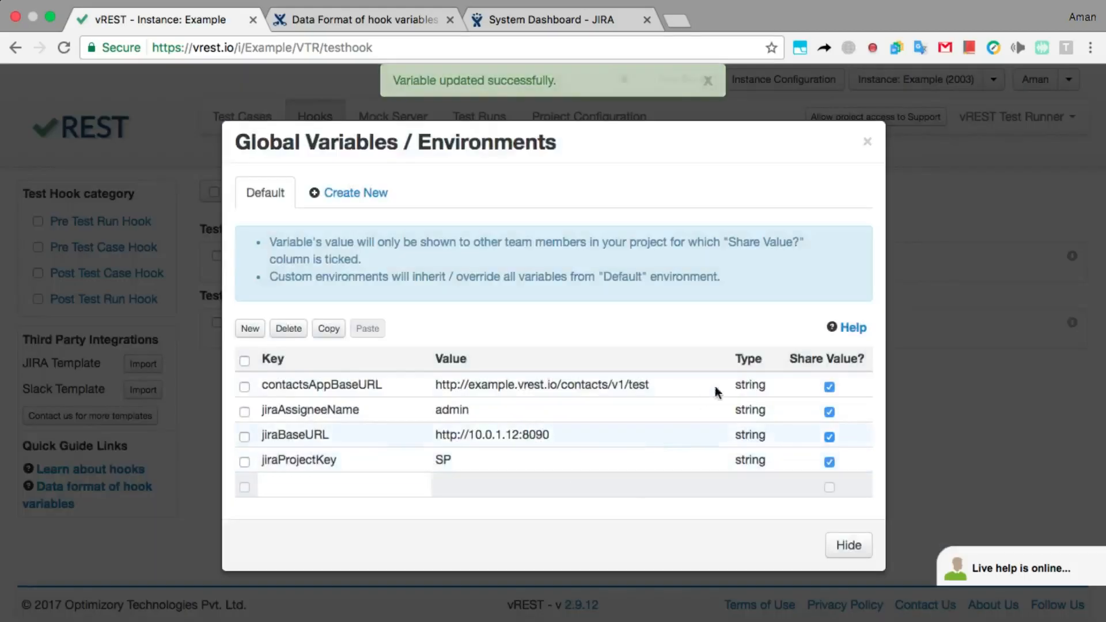
click(867, 142)
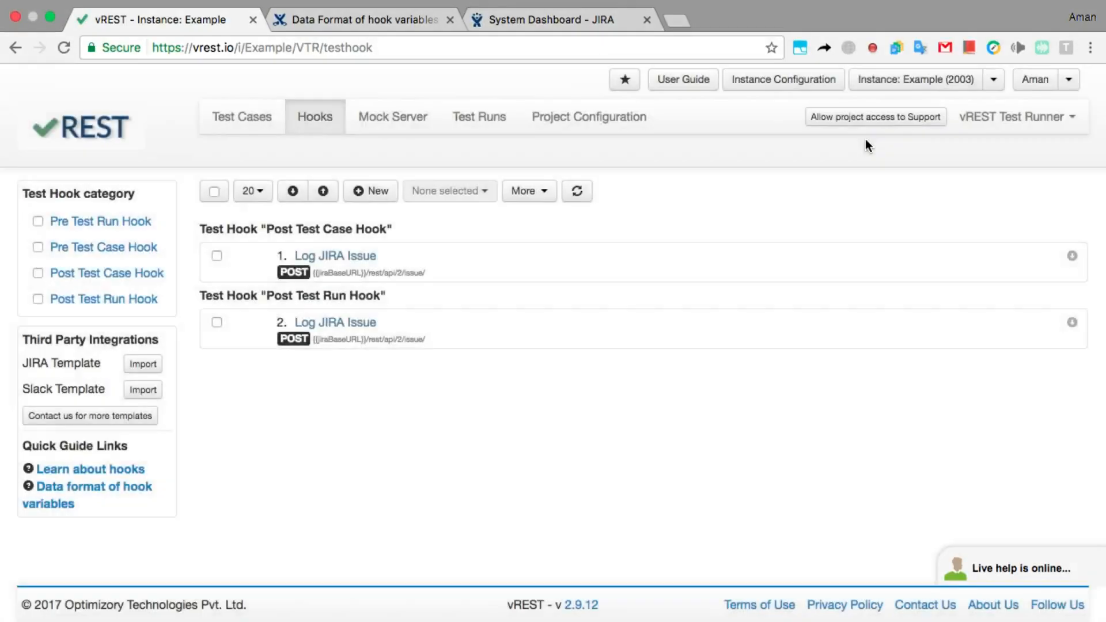
Enter the JIRA account username and password in the JIRA Authorization and save it.
click(533, 193)
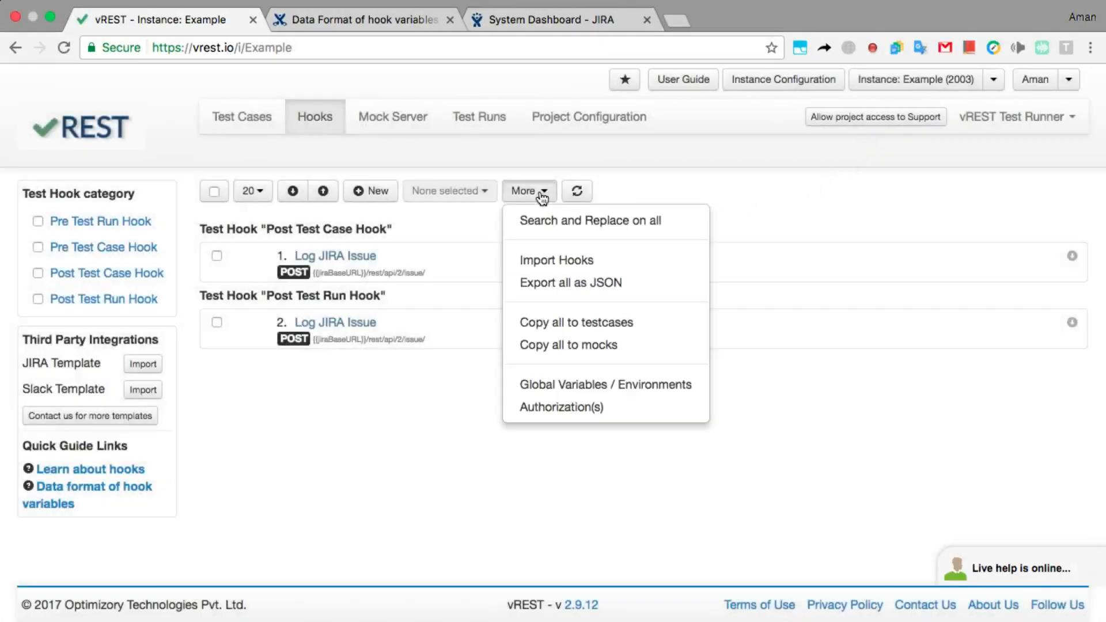
click(550, 407)
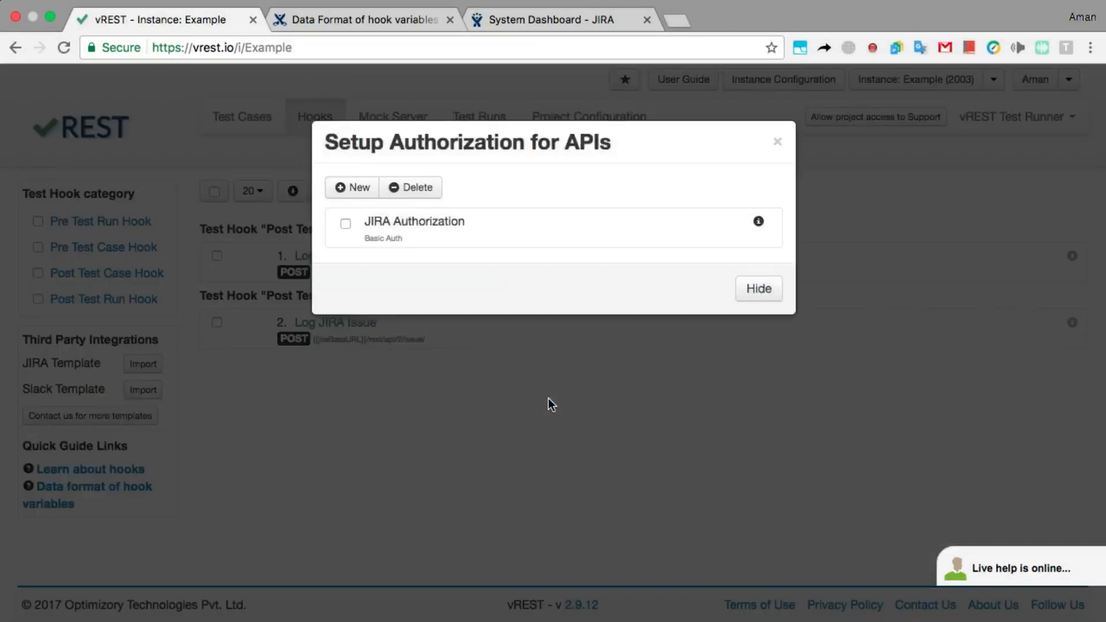
click(529, 231)
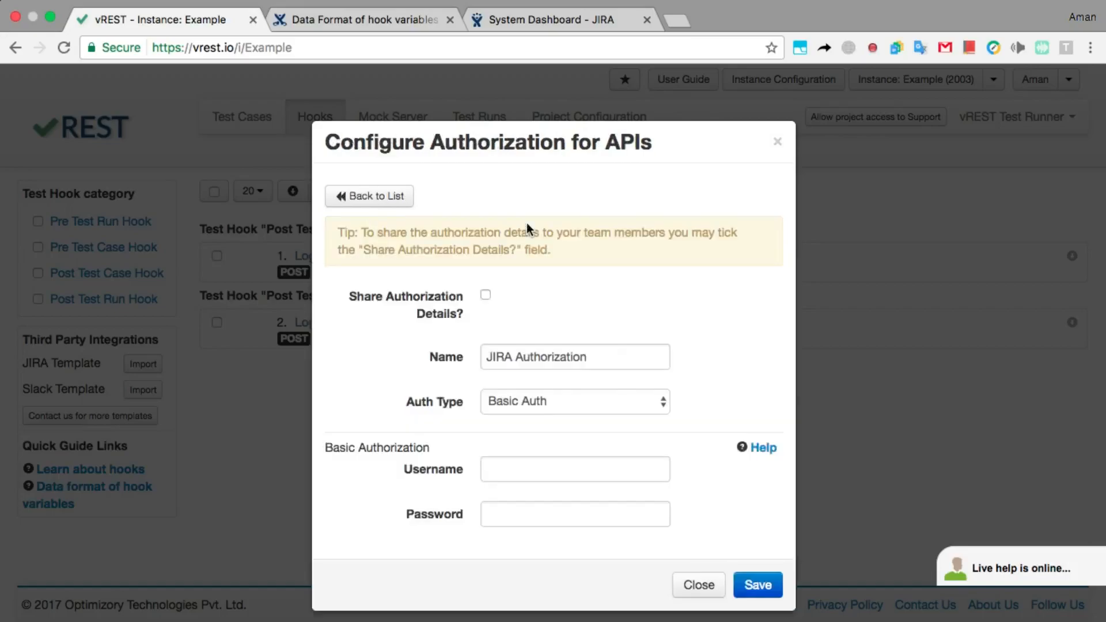
click(579, 459)
text(admin)
key(Tab)
text(admin)
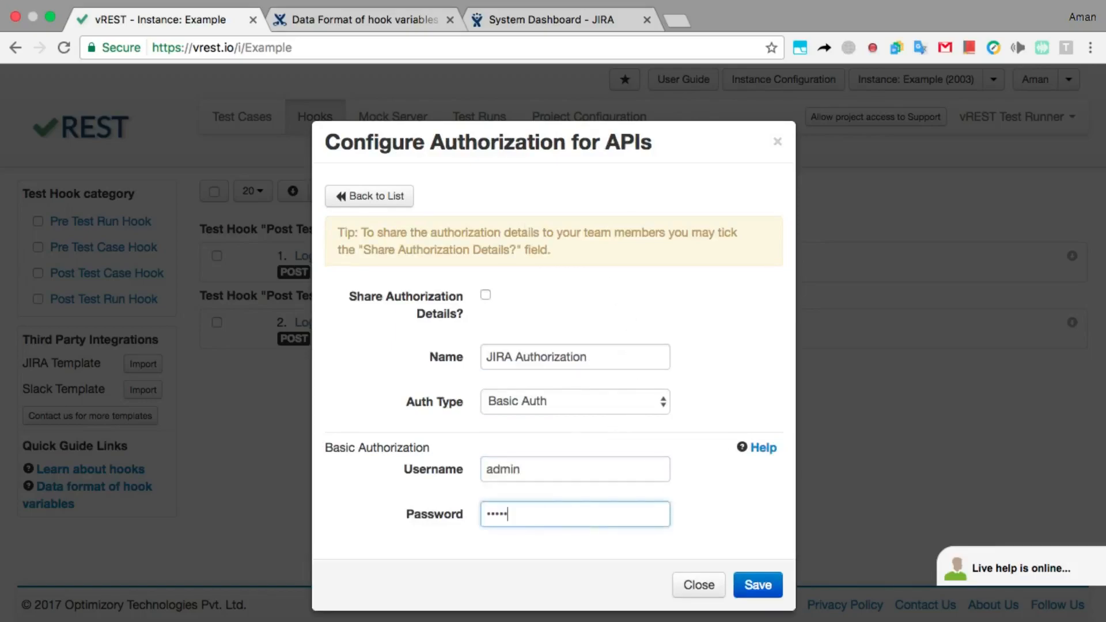
click(764, 573)
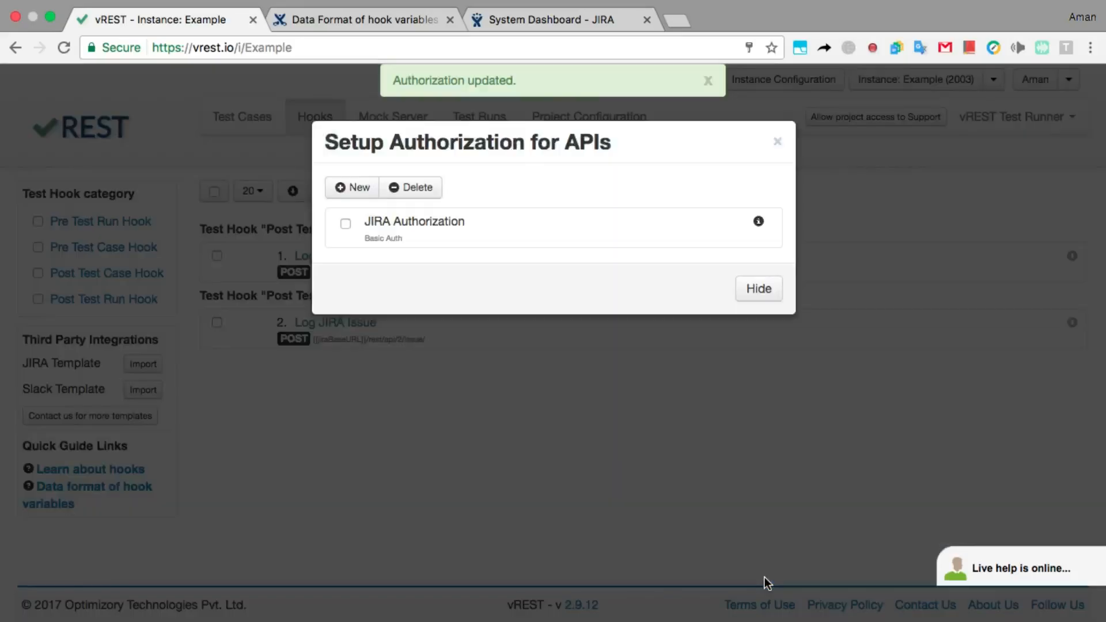
click(778, 141)
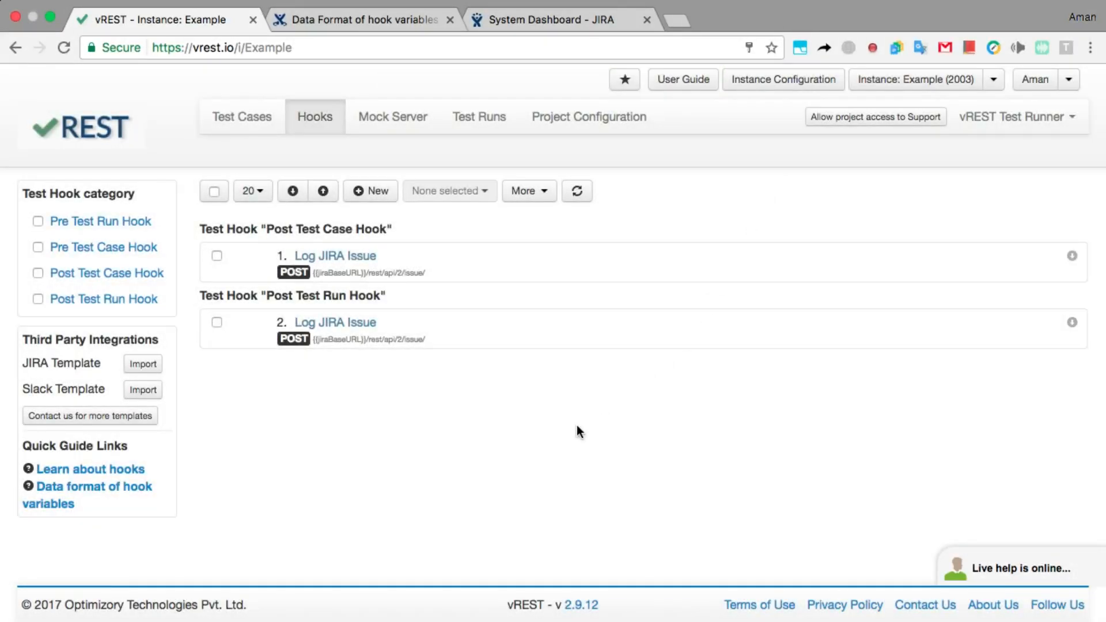
Run all test cases and expand the Log JIRA Issue post-run hook, which returned 201.
click(255, 127)
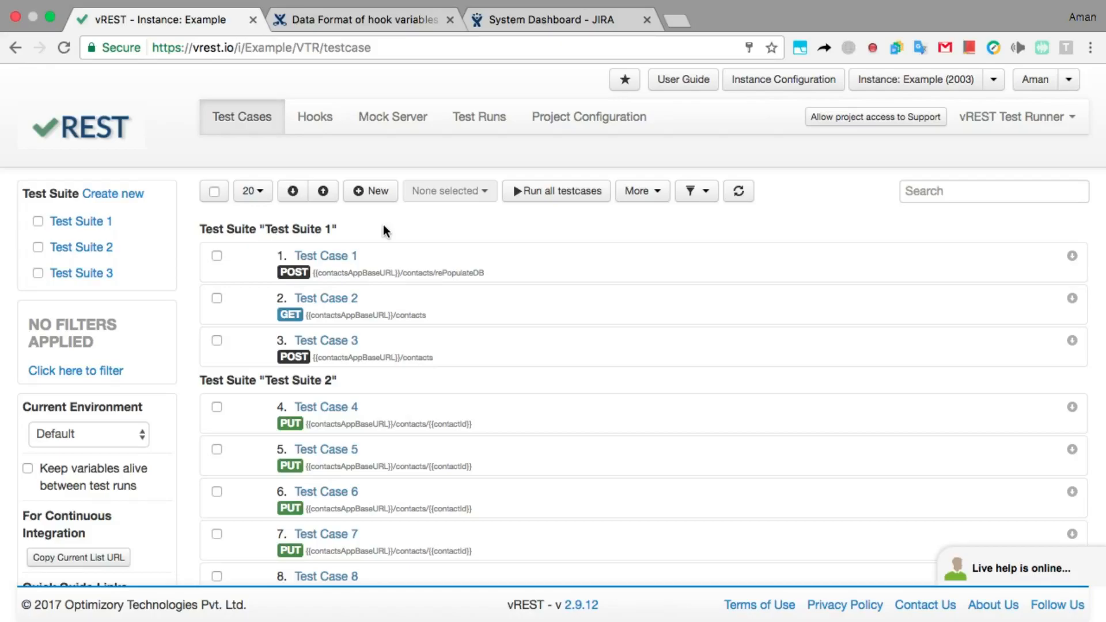
click(527, 206)
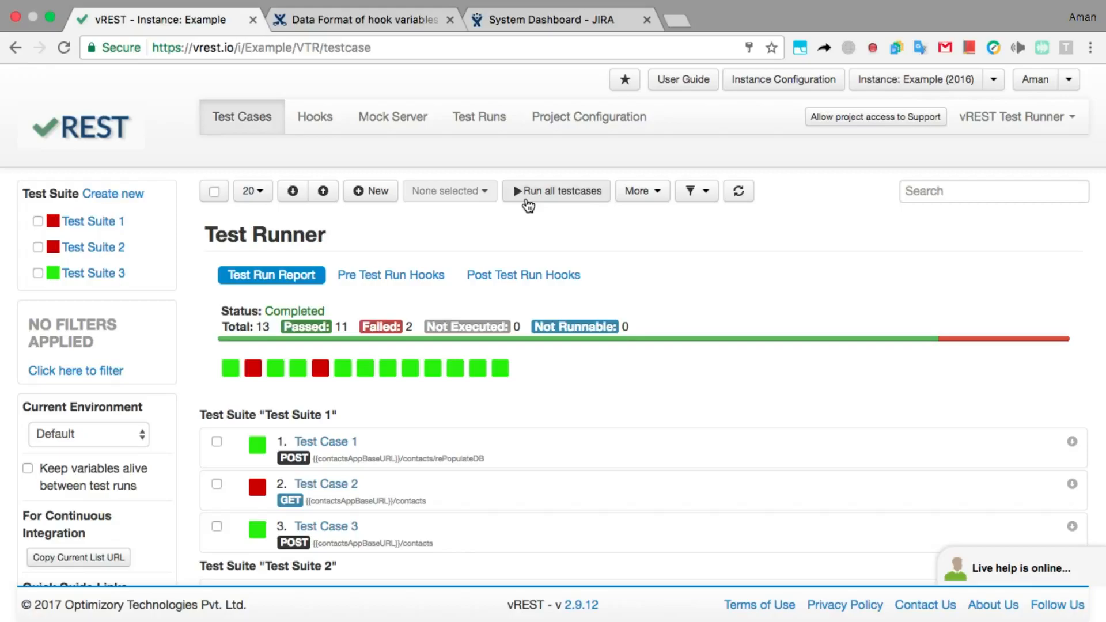
click(494, 282)
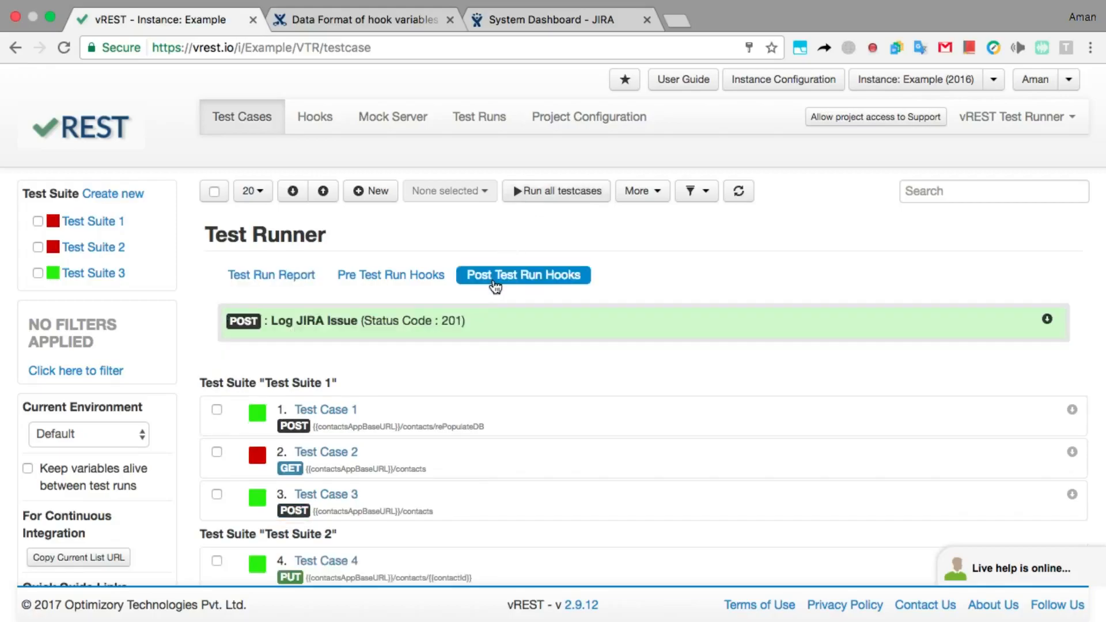
click(484, 330)
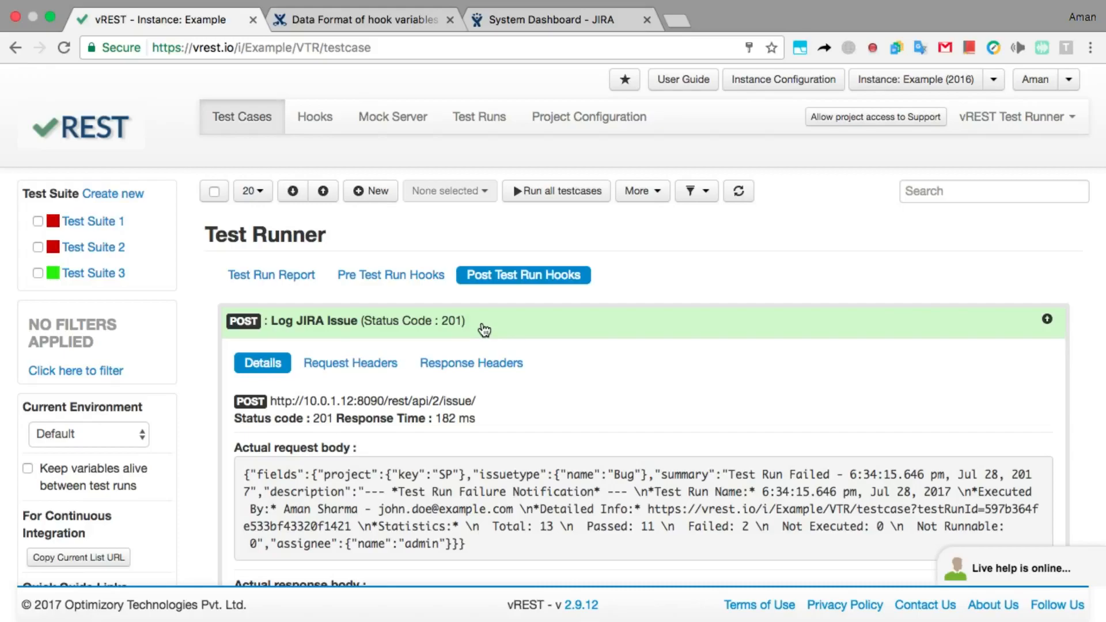
Open JIRA bug SP-42 from the assigned issues and follow its Detailed Info link to vREST.
click(603, 22)
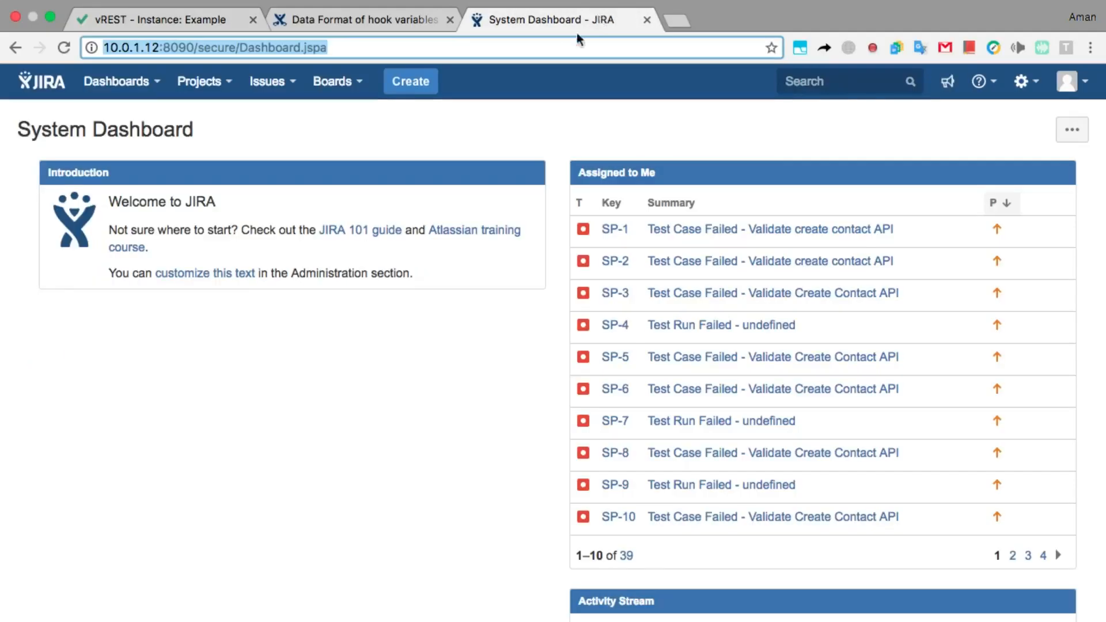
scroll(628, 414, down, 1)
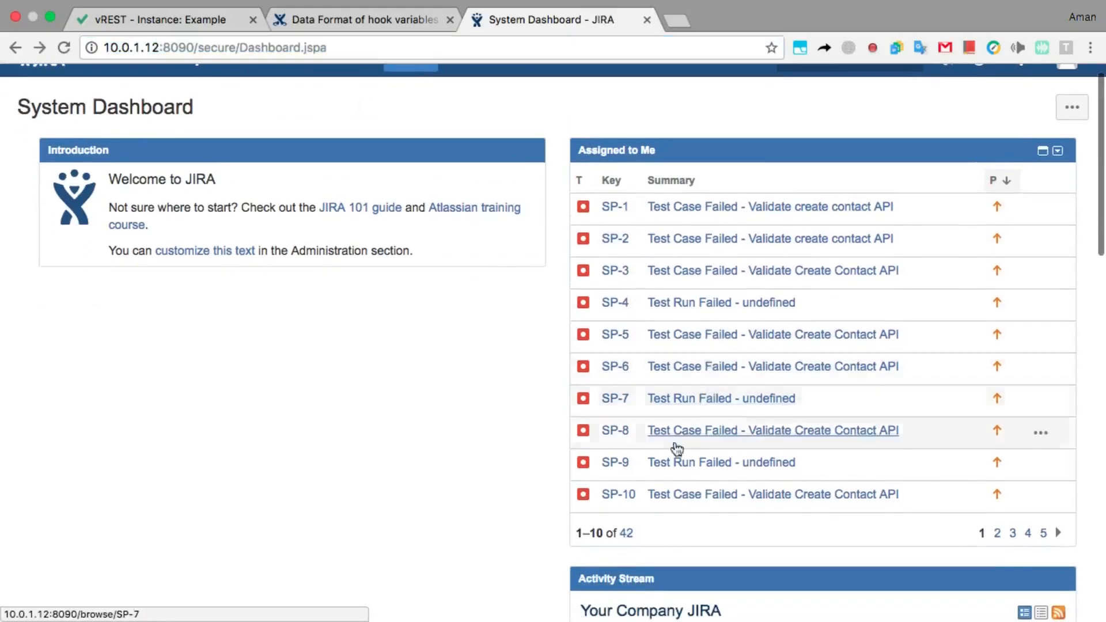
click(628, 533)
scroll(627, 536, down, 5)
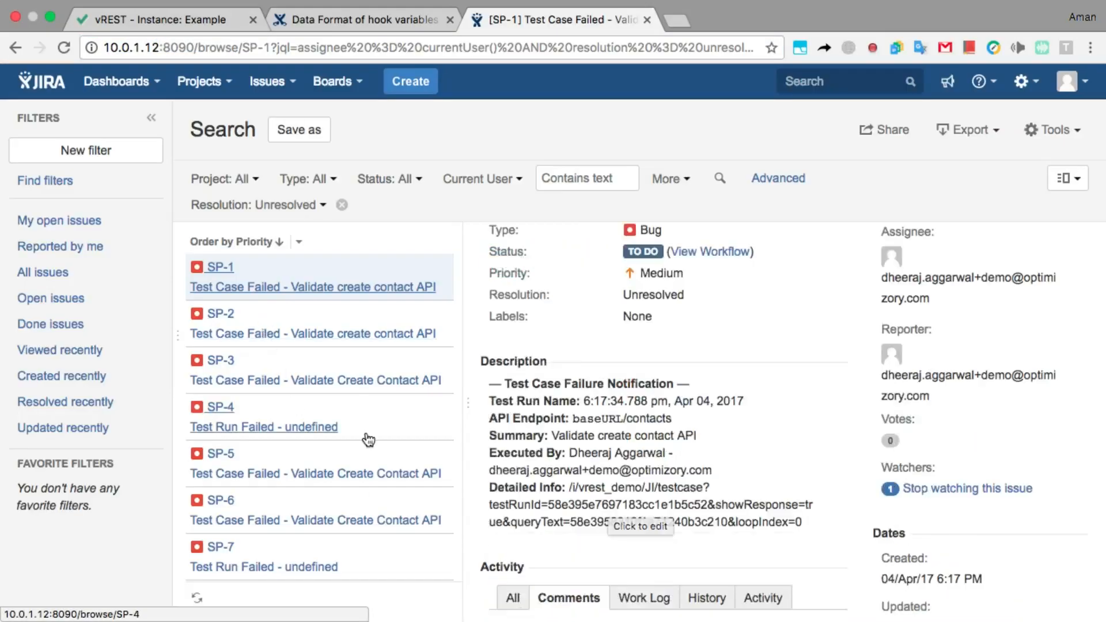
scroll(366, 438, down, 20)
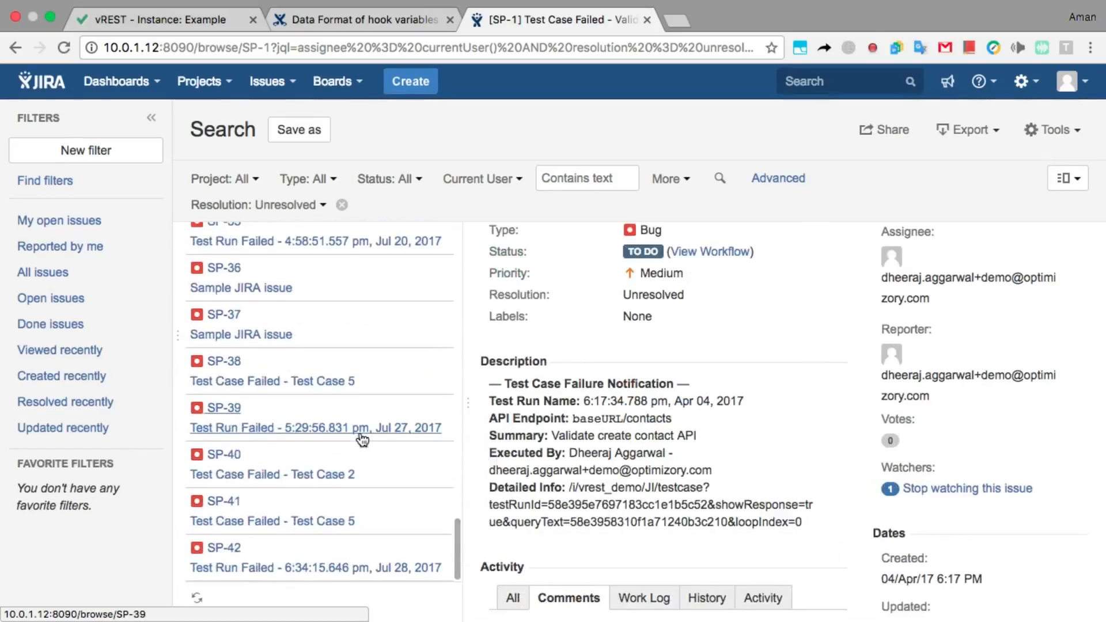
click(222, 550)
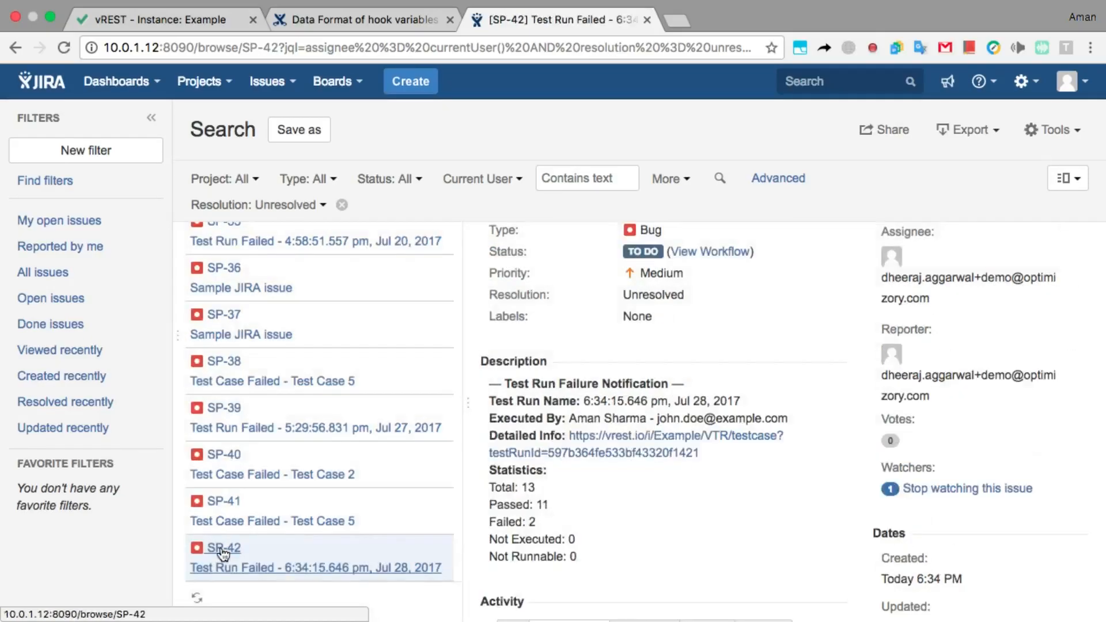
drag(741, 400, 585, 401)
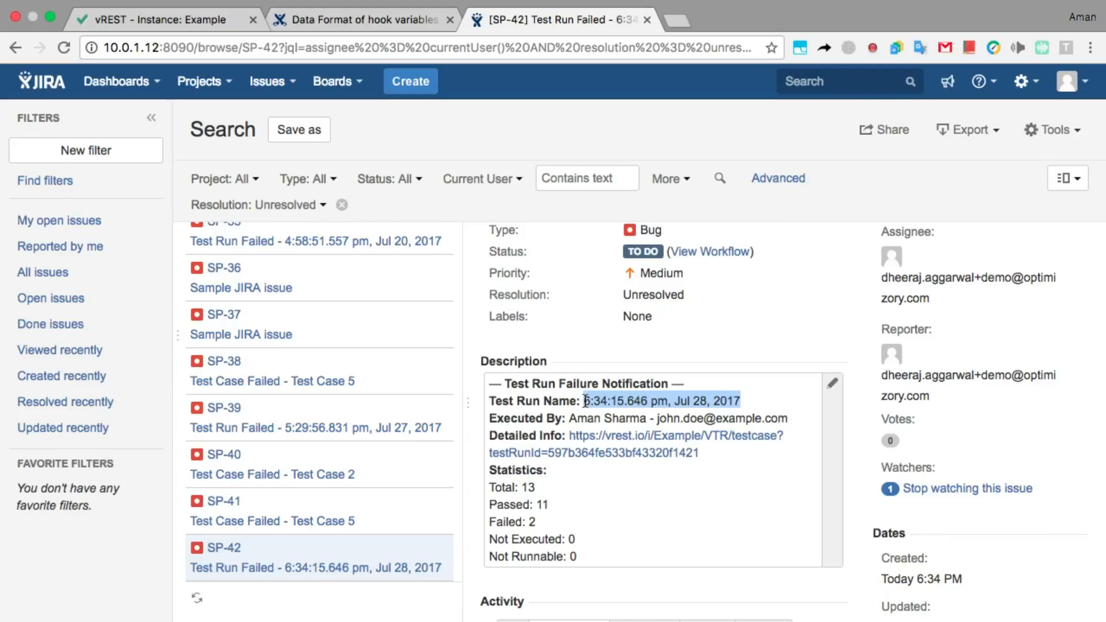
click(610, 461)
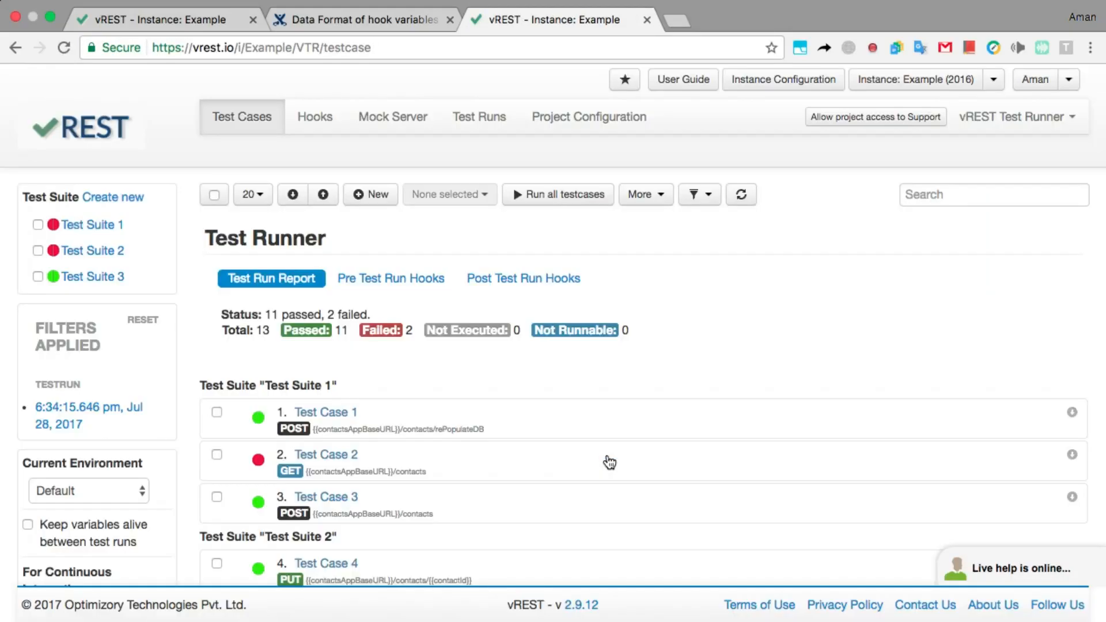
Switch back to the original vREST run and scroll to Test Case 5's failed Text Body assertion.
scroll(610, 461, down, 3)
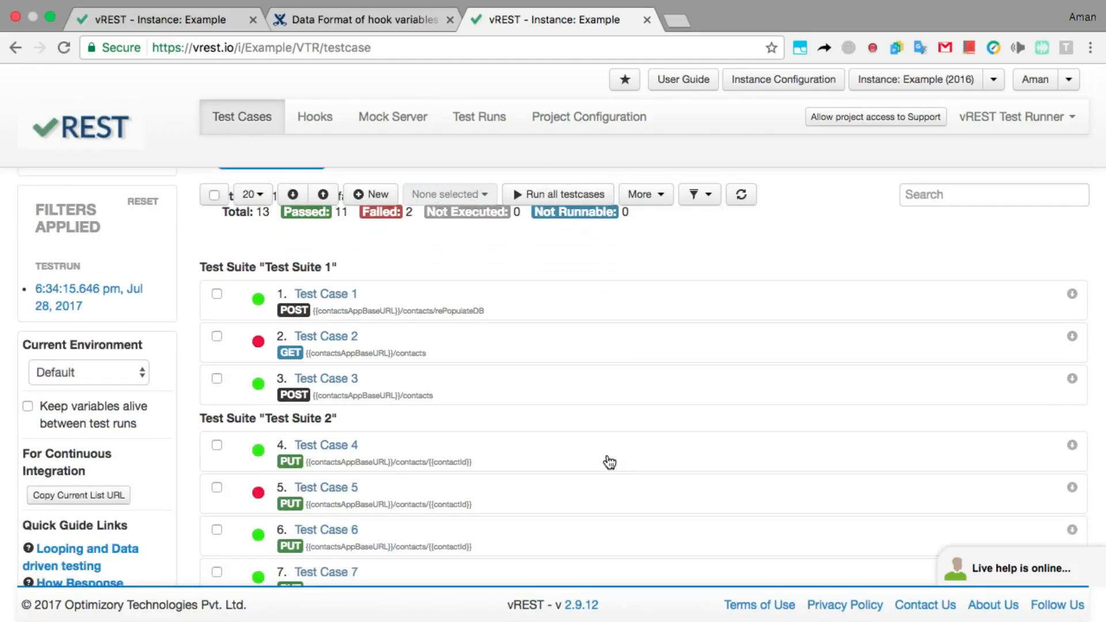
scroll(610, 461, down, 1)
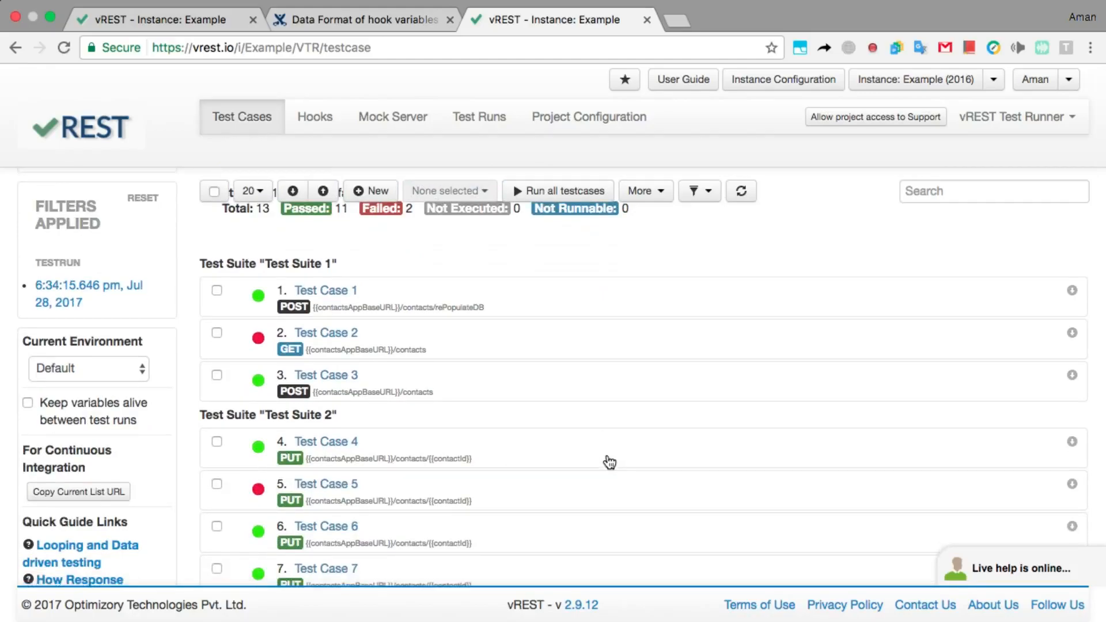
click(212, 29)
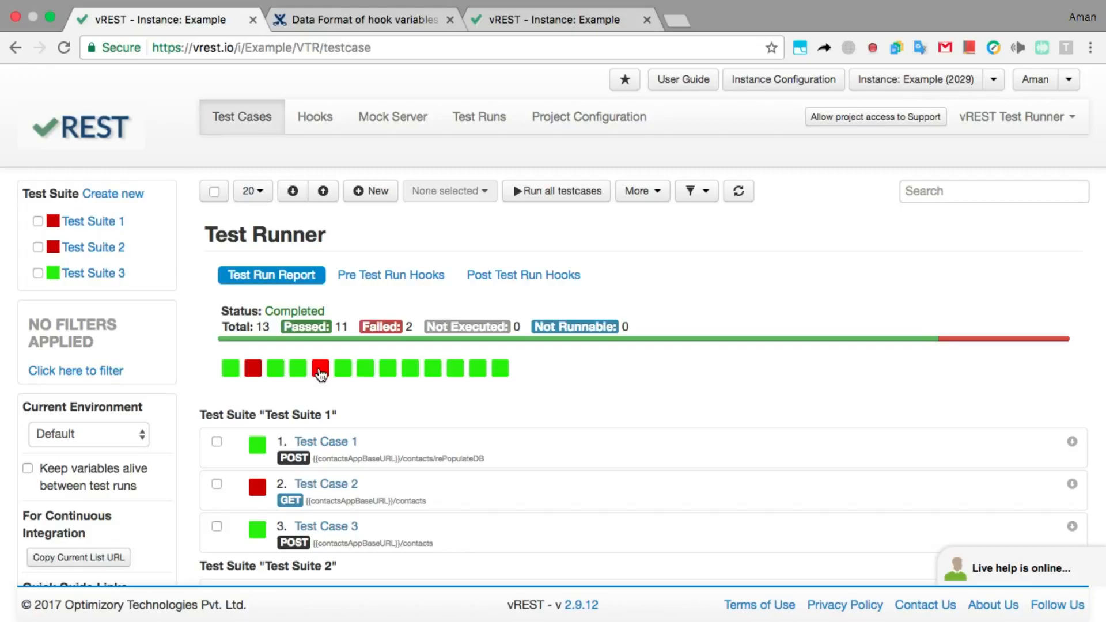
scroll(318, 372, down, 2)
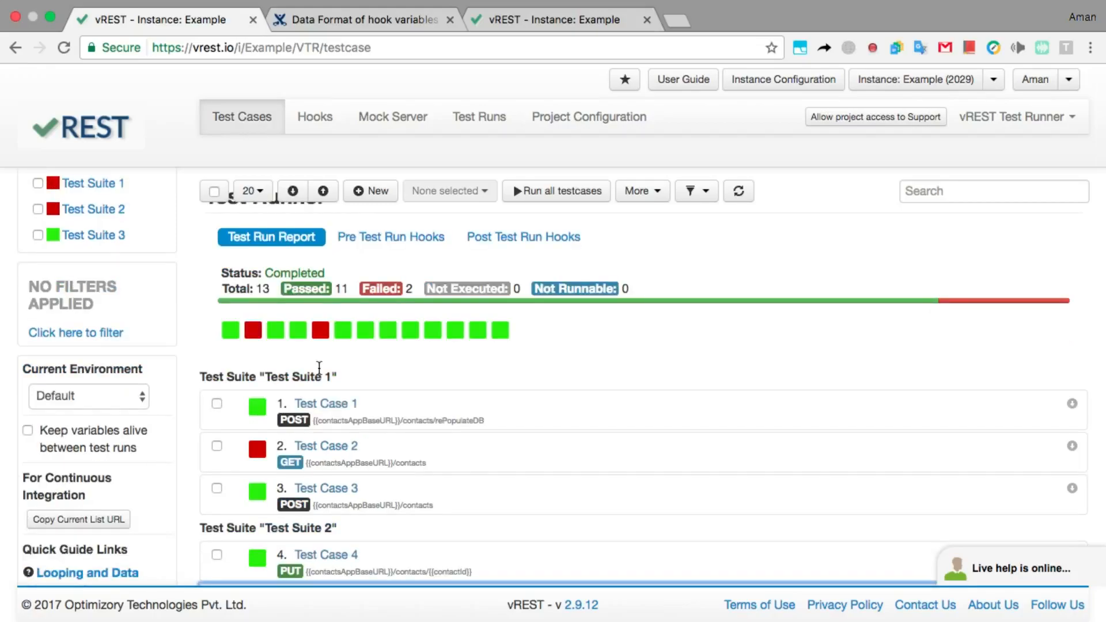
scroll(319, 369, down, 1)
scroll(319, 368, down, 10)
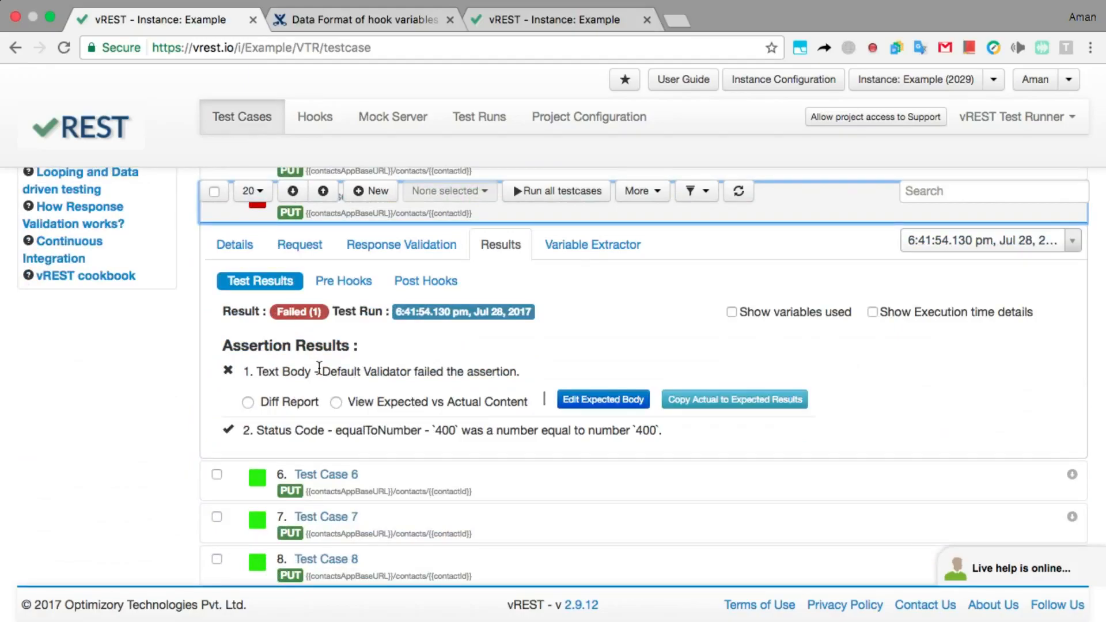
Expand Test Case 5's Log JIRA Issue post hook, showing status 201 and issue key SP-44.
click(396, 288)
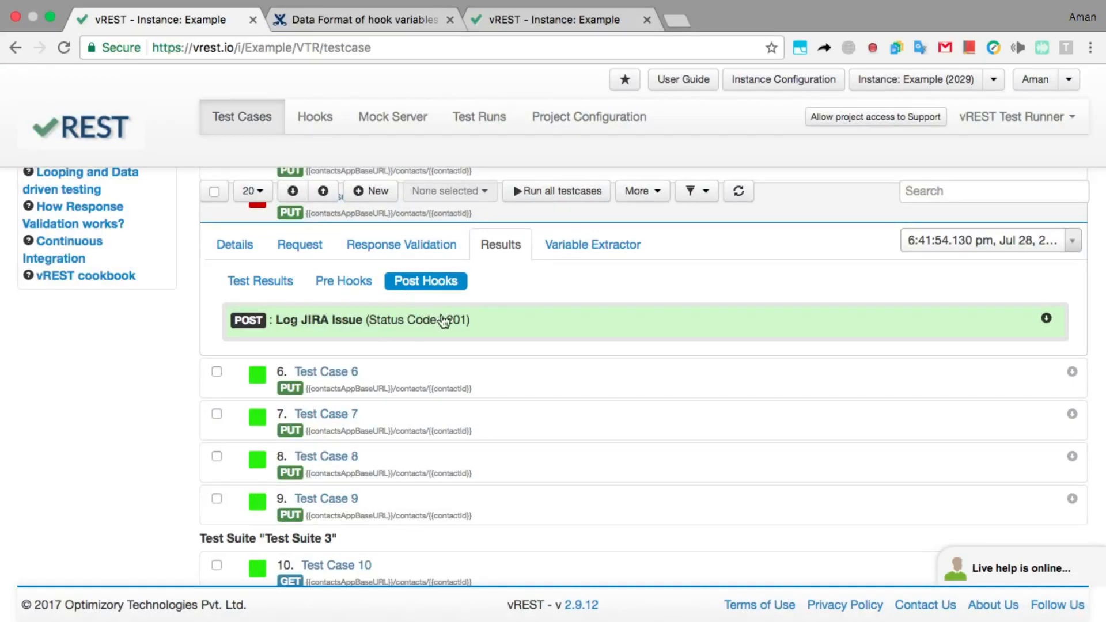
click(506, 326)
scroll(506, 330, down, 2)
scroll(507, 330, down, 1)
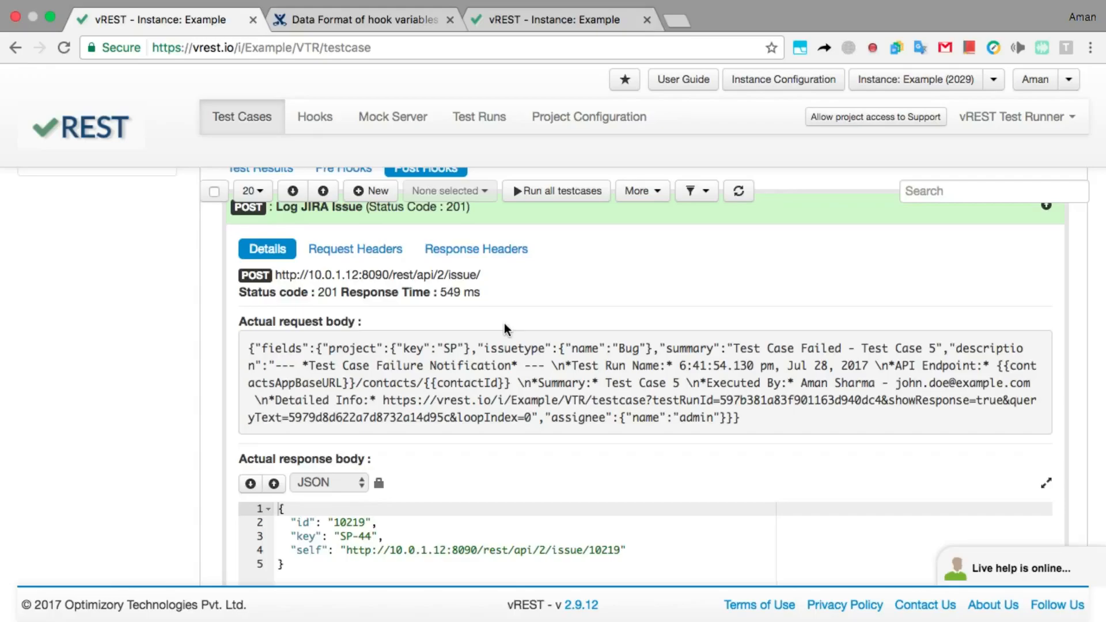
click(385, 536)
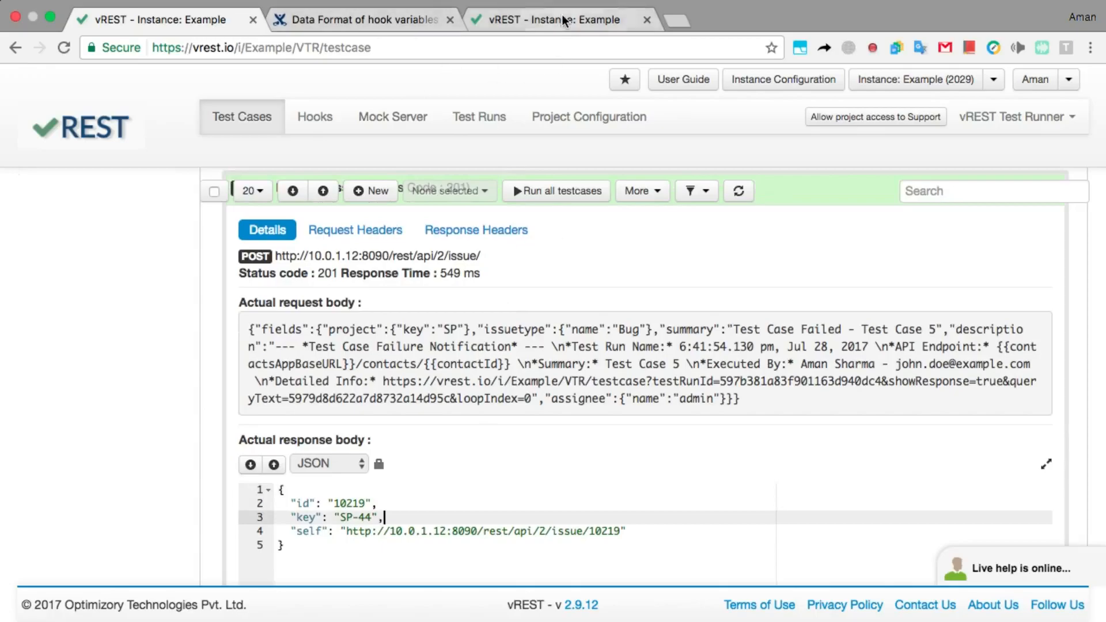
scroll(308, 347, left, 10)
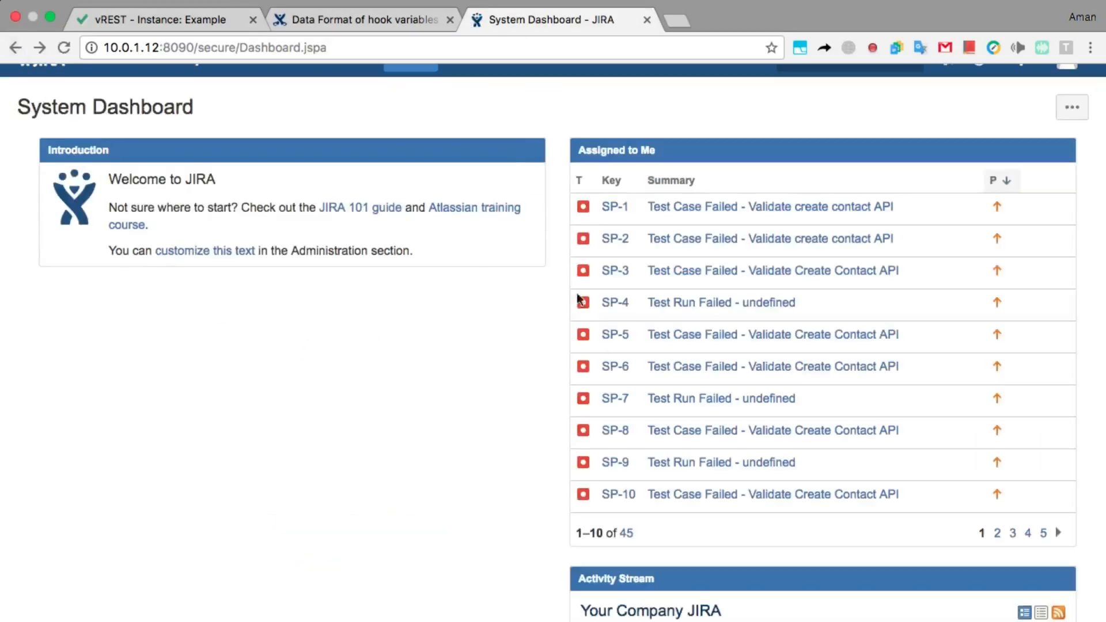
Open bug SP-44 and highlight the run timestamp and API endpoint in its description.
scroll(645, 389, down, 5)
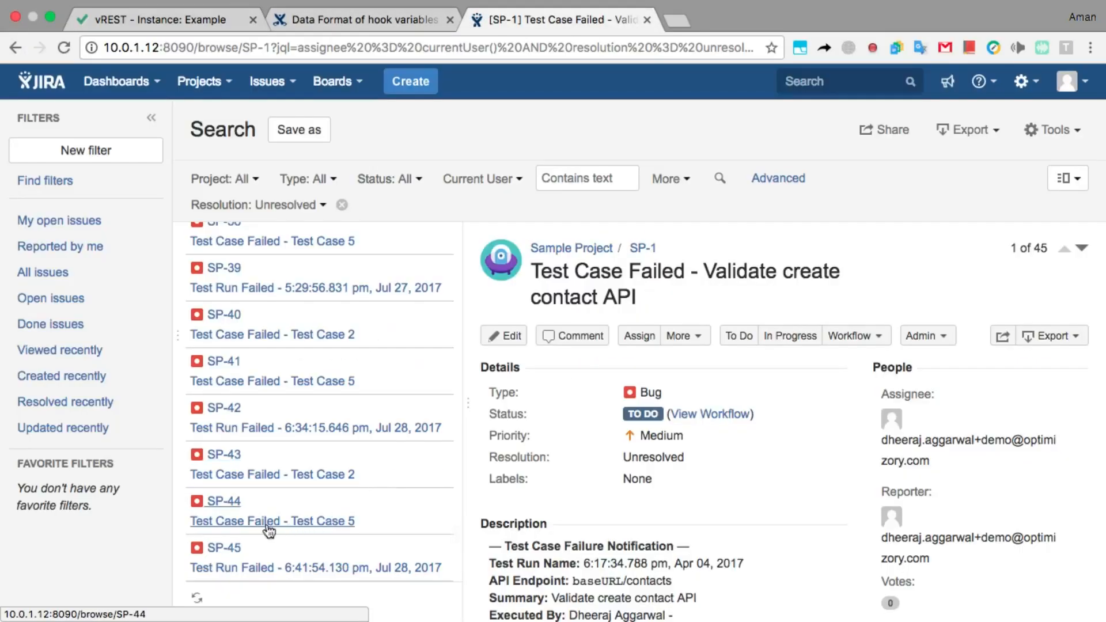
click(230, 503)
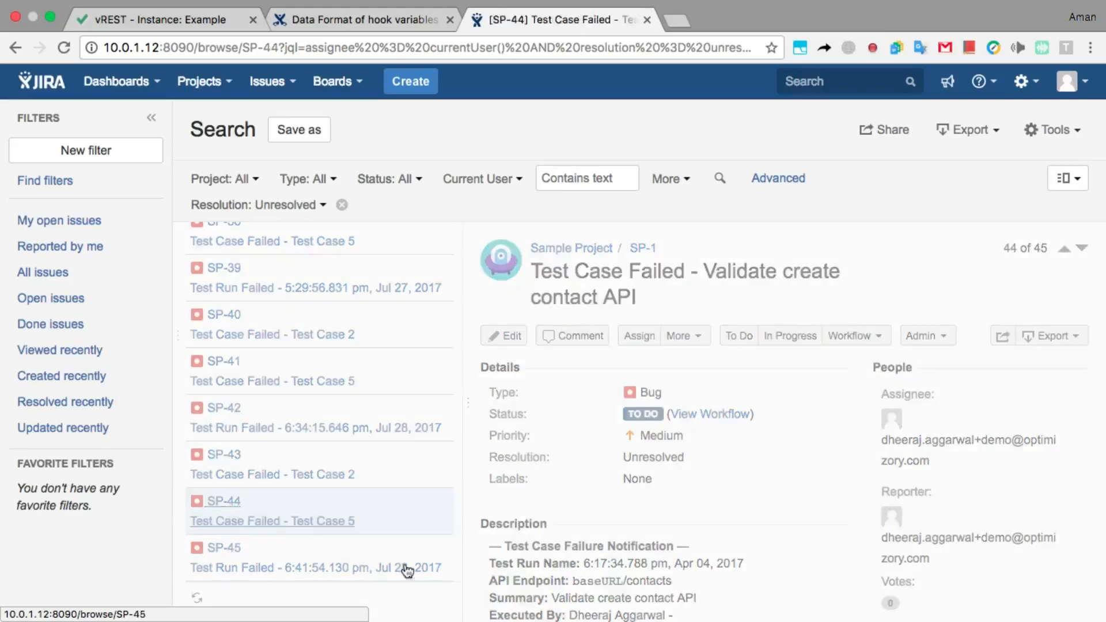
scroll(608, 486, down, 3)
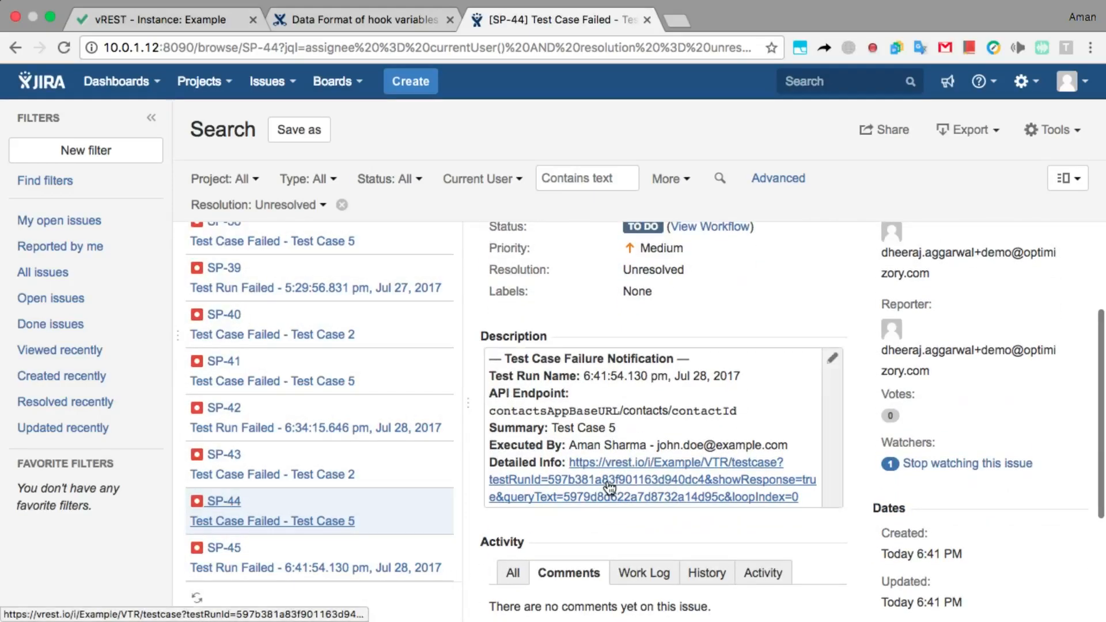
drag(741, 376, 573, 373)
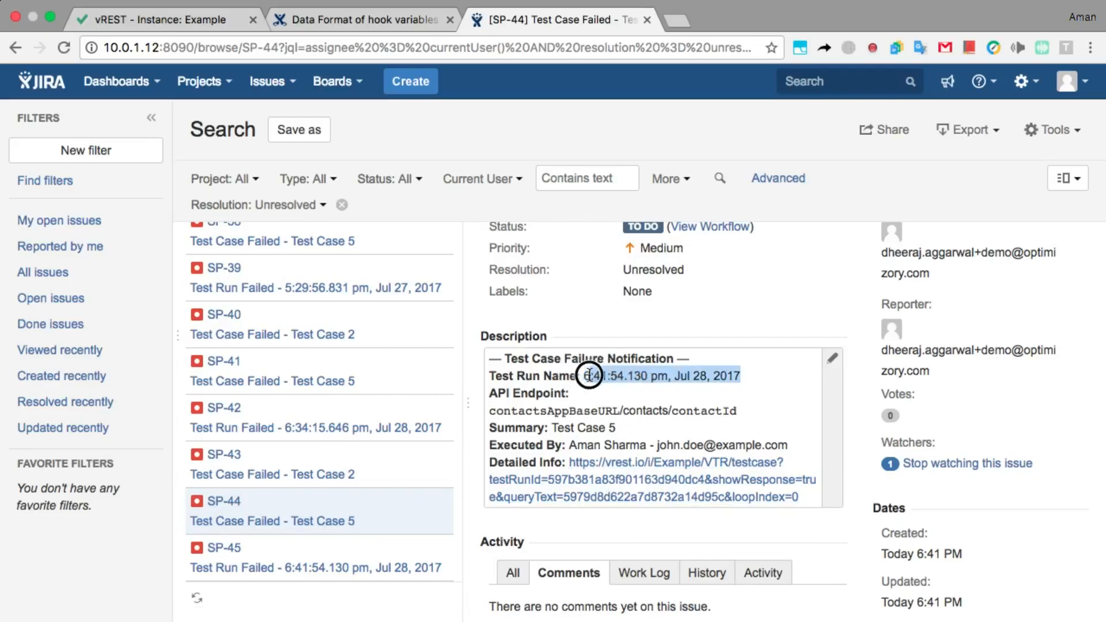
drag(740, 411, 489, 414)
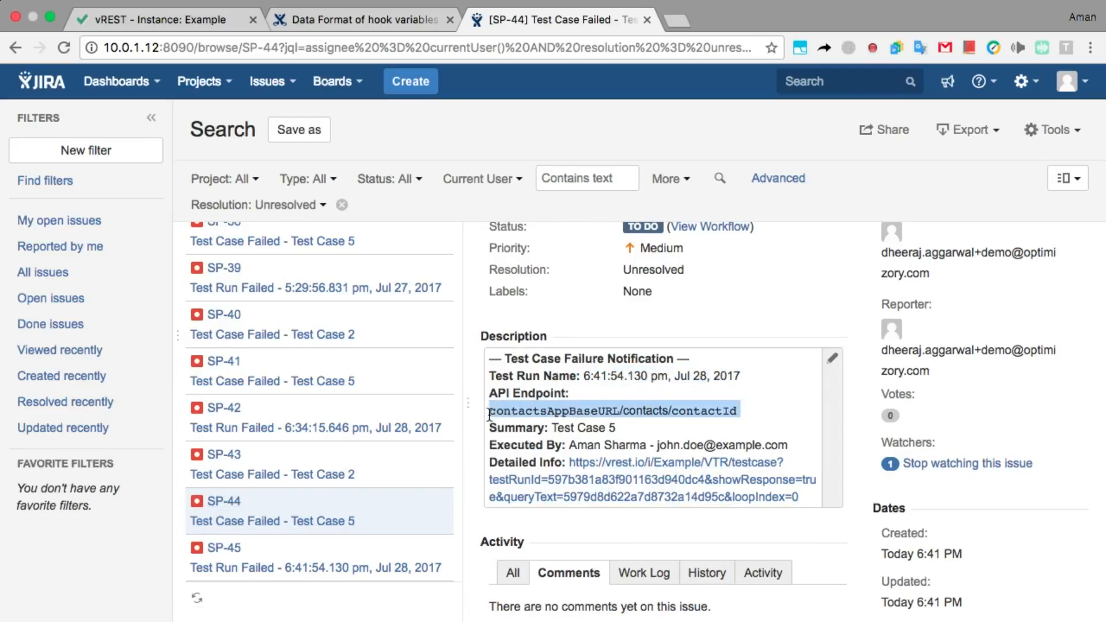
click(591, 395)
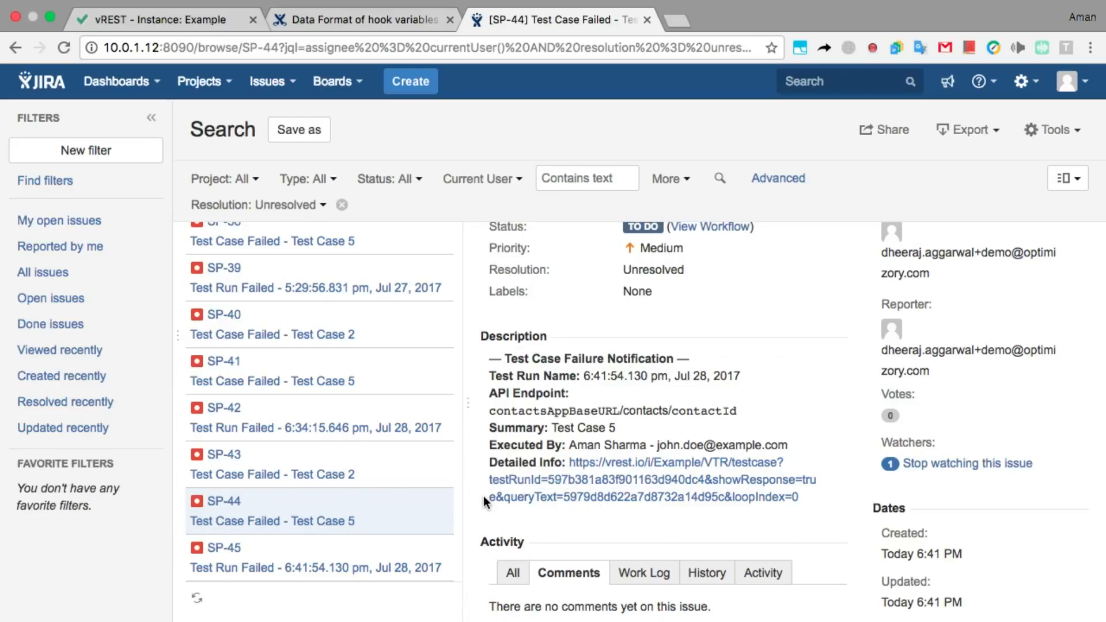
Open the failed test case's detailed results from the JIRA bug's link, then return to vREST's Hooks list.
click(579, 471)
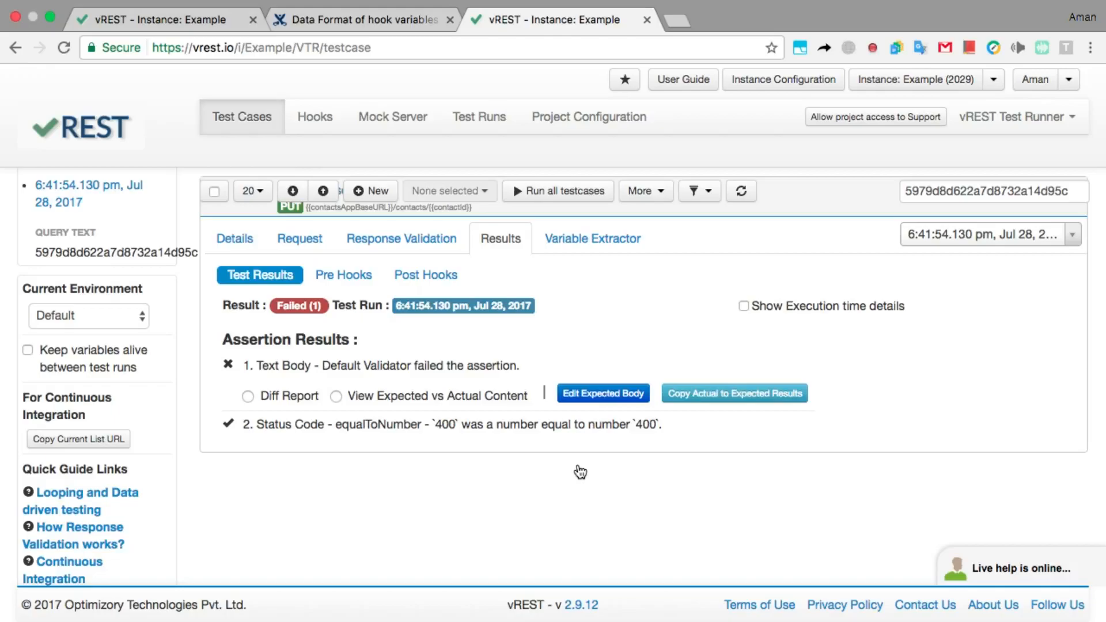
click(321, 136)
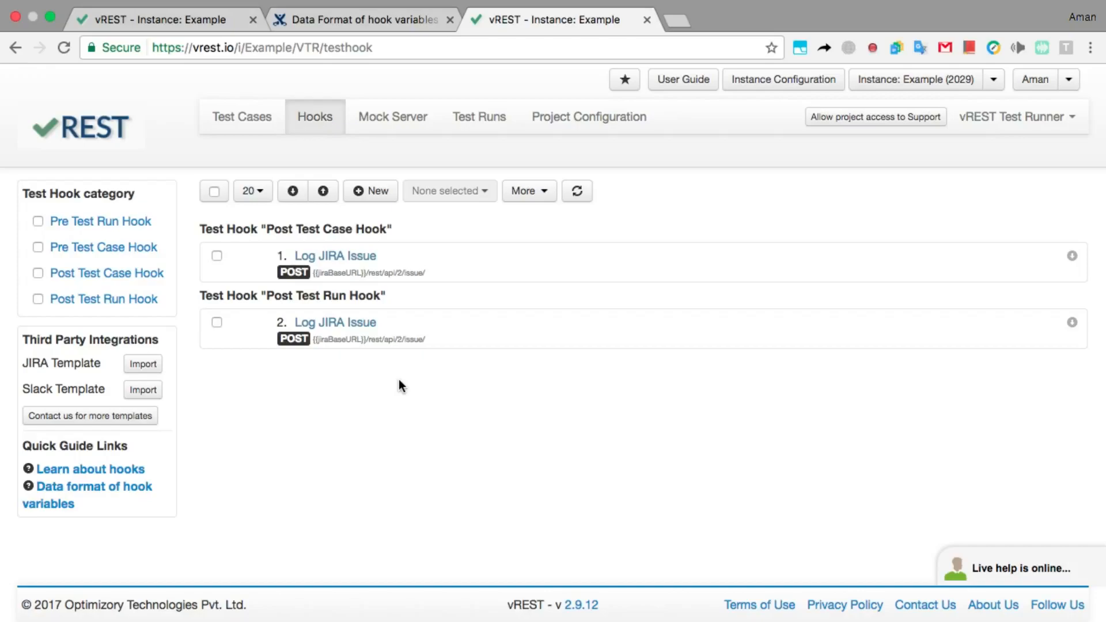
Expand the Post Test Case hook and review its raw JSON body that logs a 'Test Case Failed' Bug.
click(478, 274)
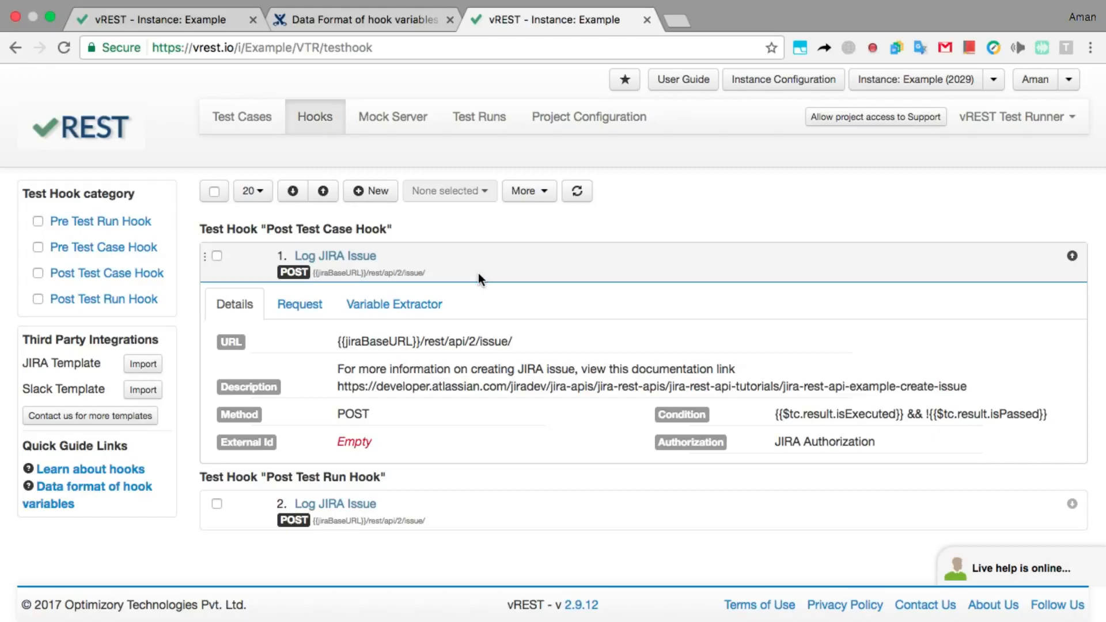
click(321, 299)
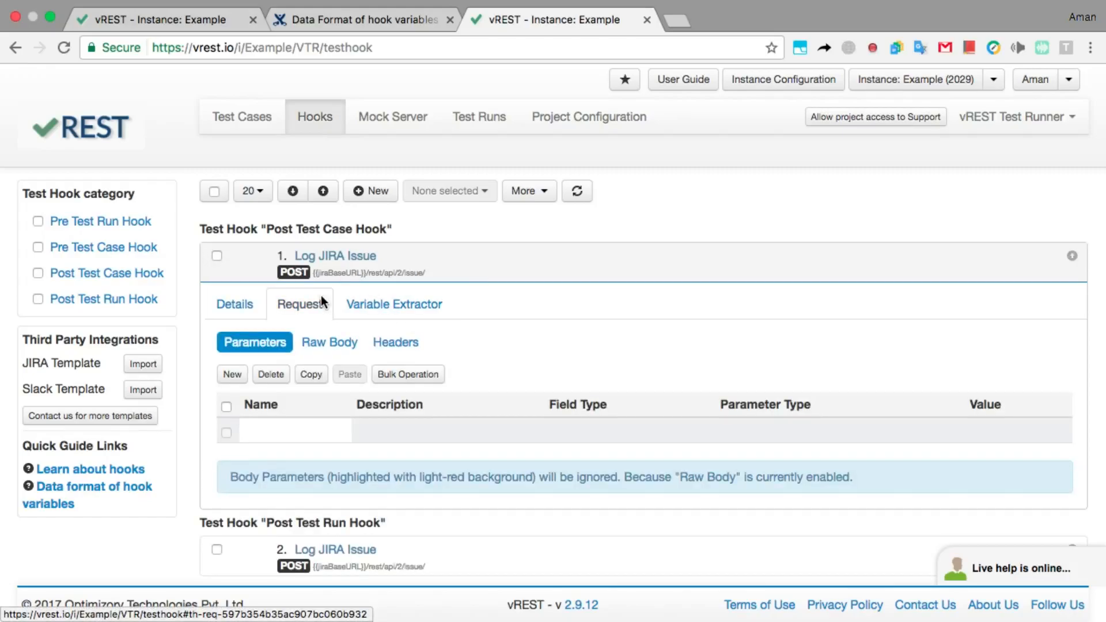
click(332, 345)
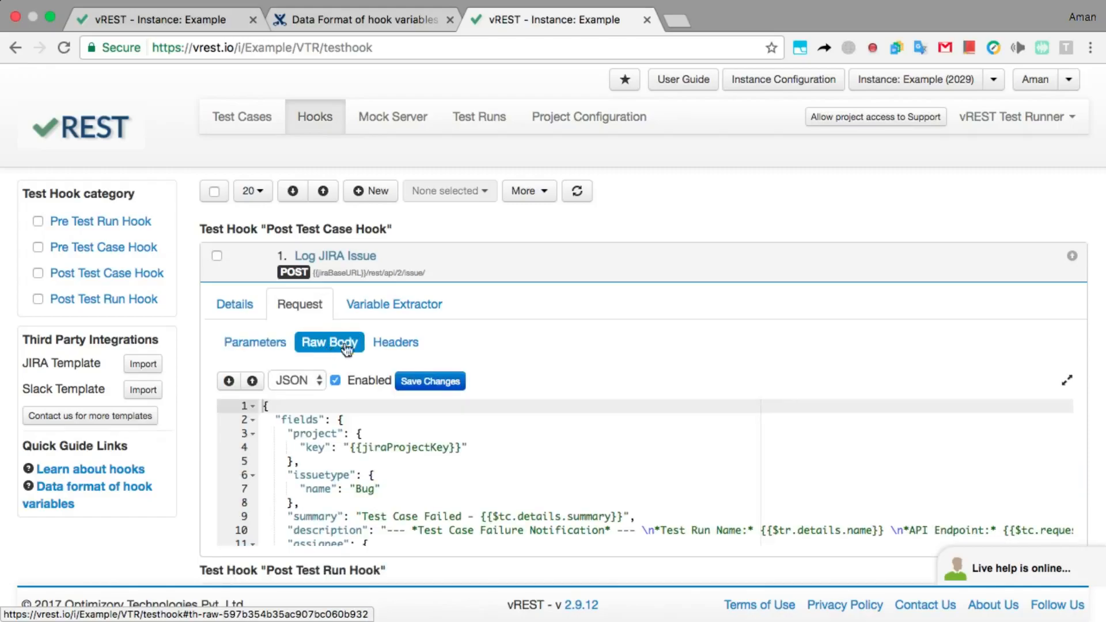
scroll(475, 447, down, 3)
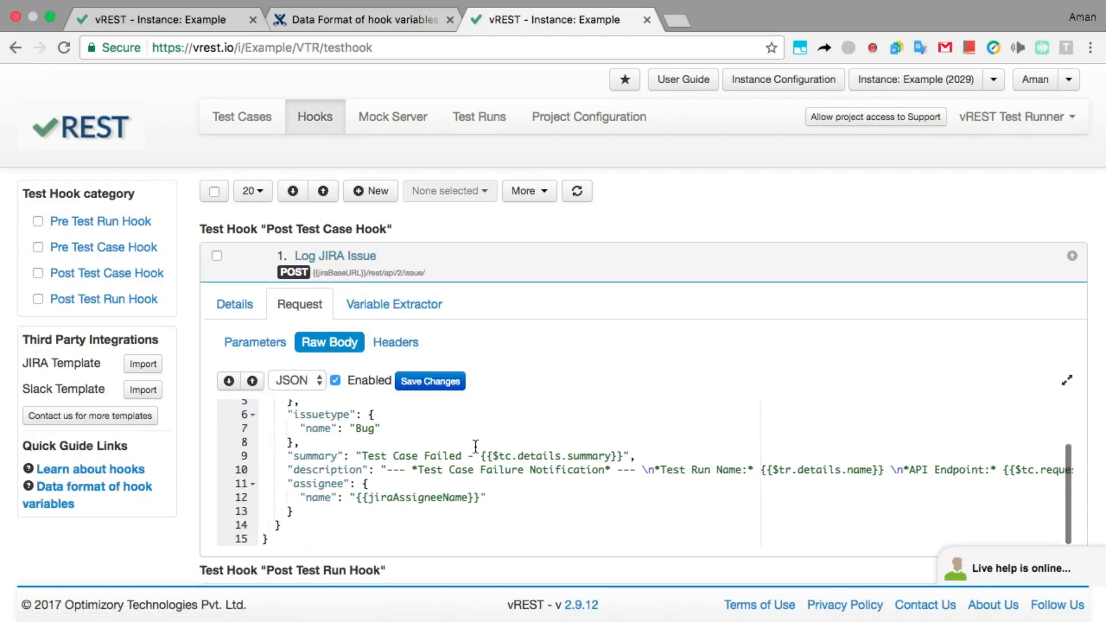
scroll(475, 447, up, 3)
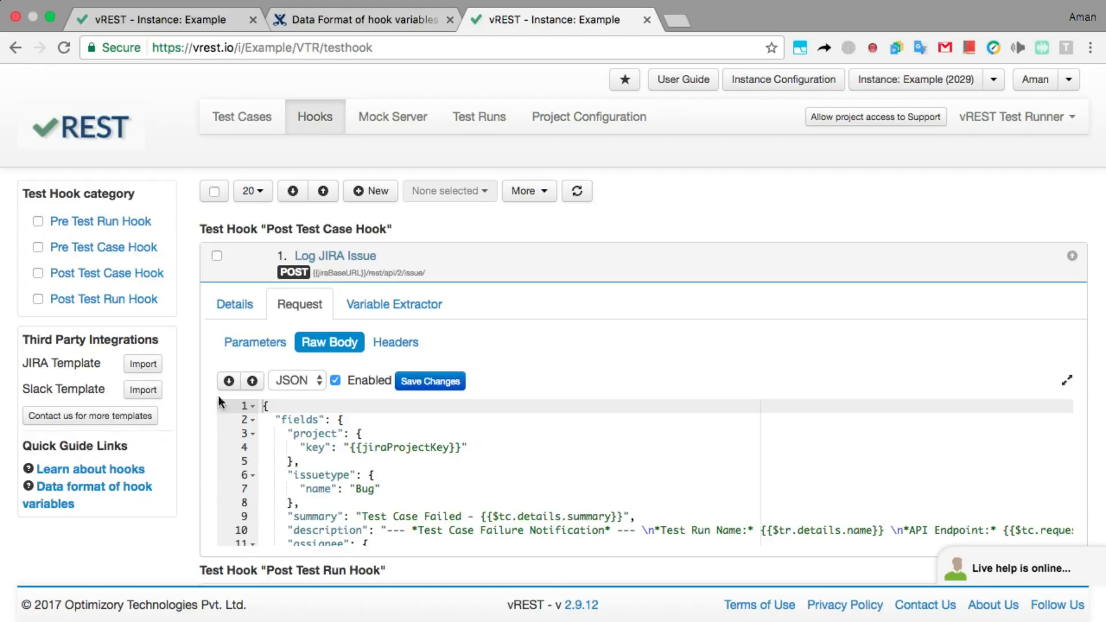
Copy the JIRA create-issue documentation link from the hook's description and load it in a new tab.
click(231, 308)
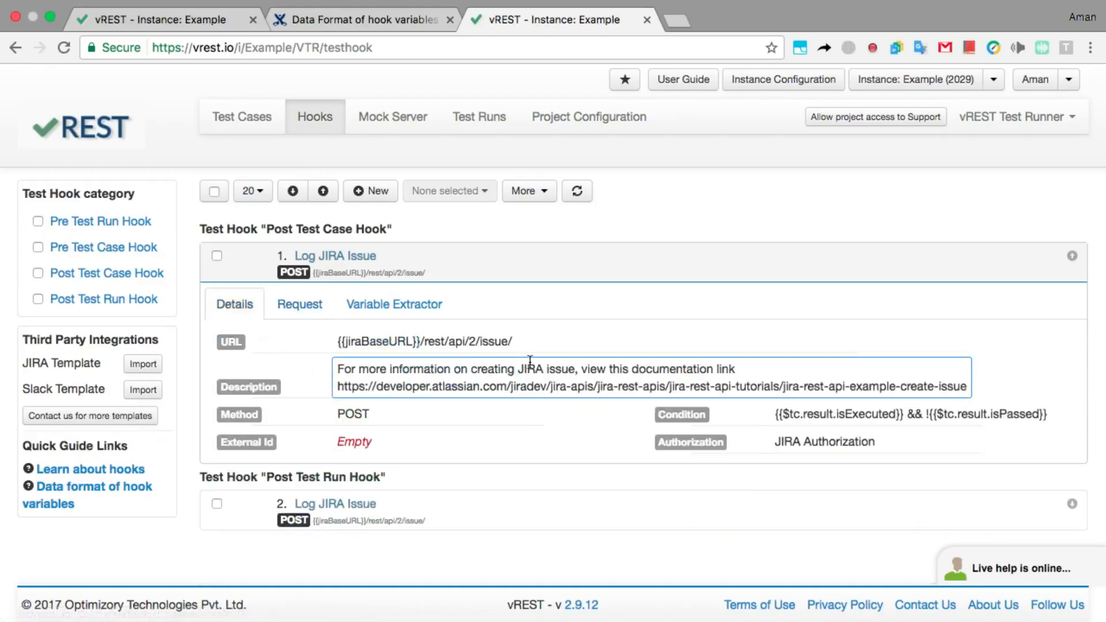
triple_click(422, 393)
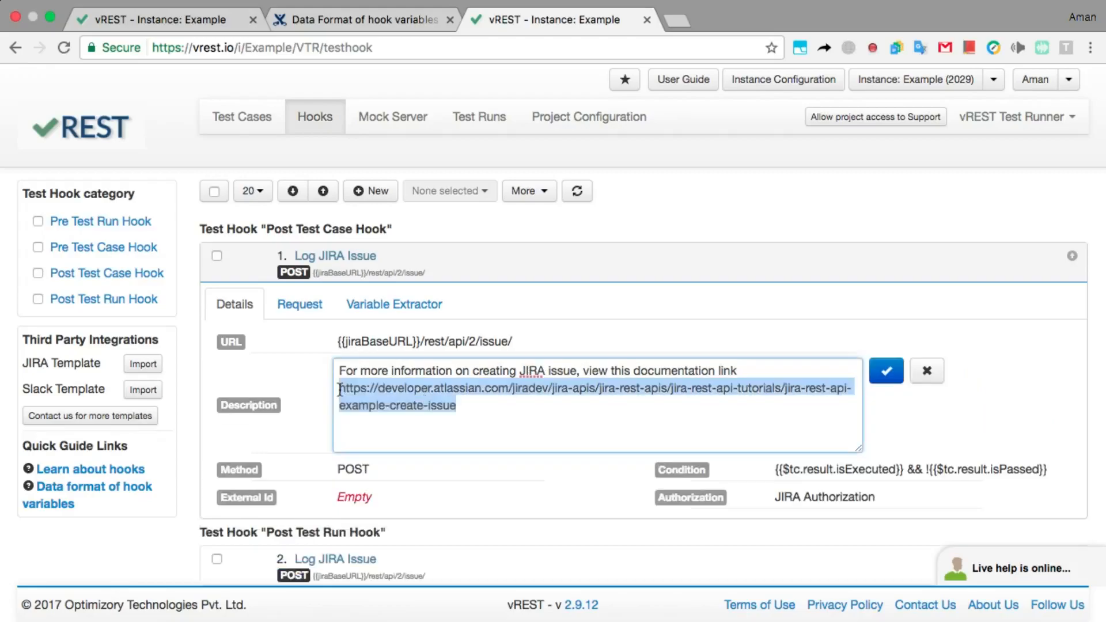
right_click(362, 398)
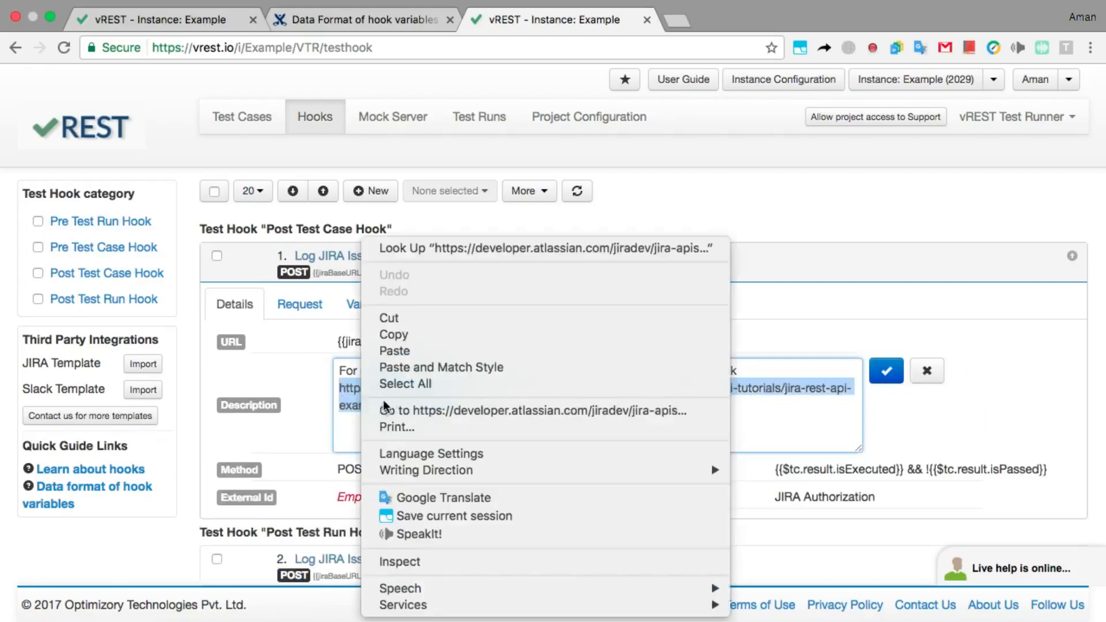
click(424, 333)
click(687, 17)
right_click(634, 46)
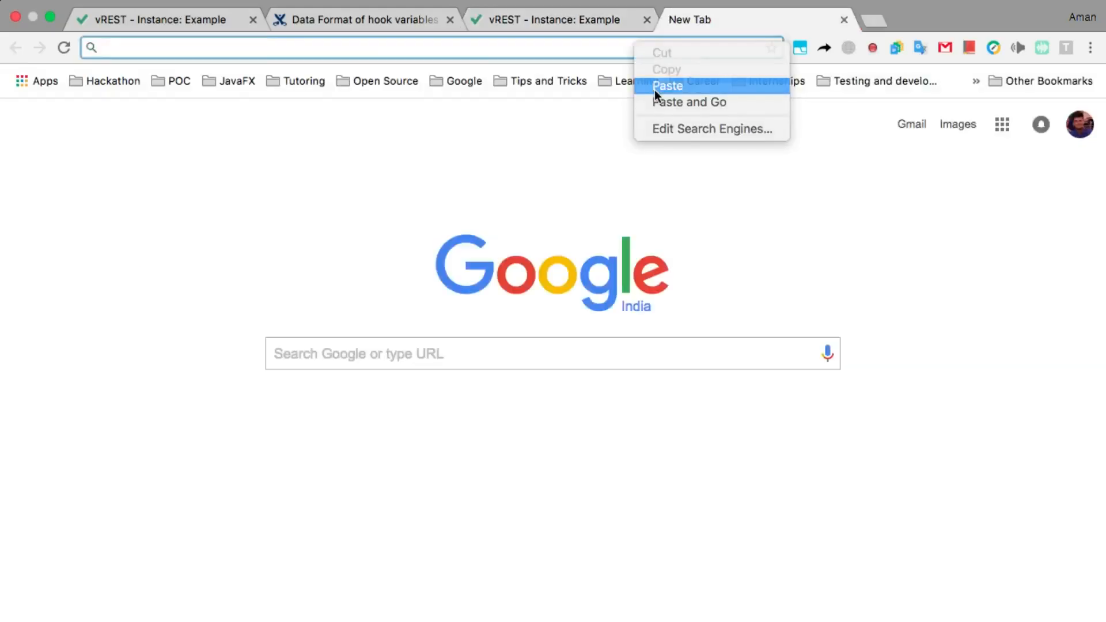
click(655, 84)
click(683, 78)
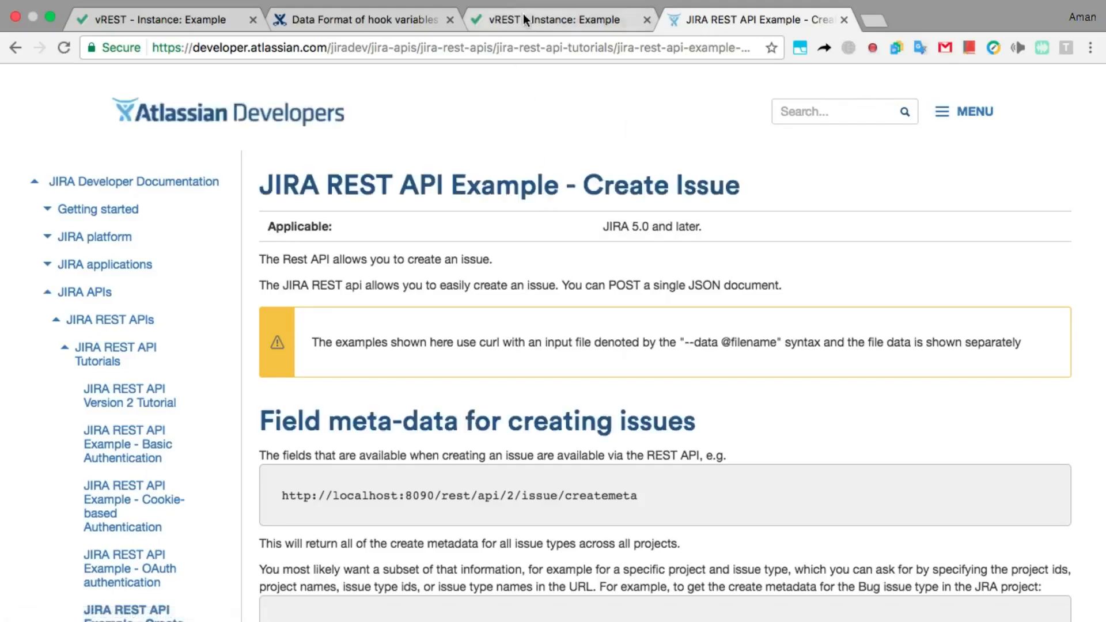
Back in vREST, collapse the Post Test Case hook and expand the Post Test Run hook's details.
click(525, 20)
click(642, 261)
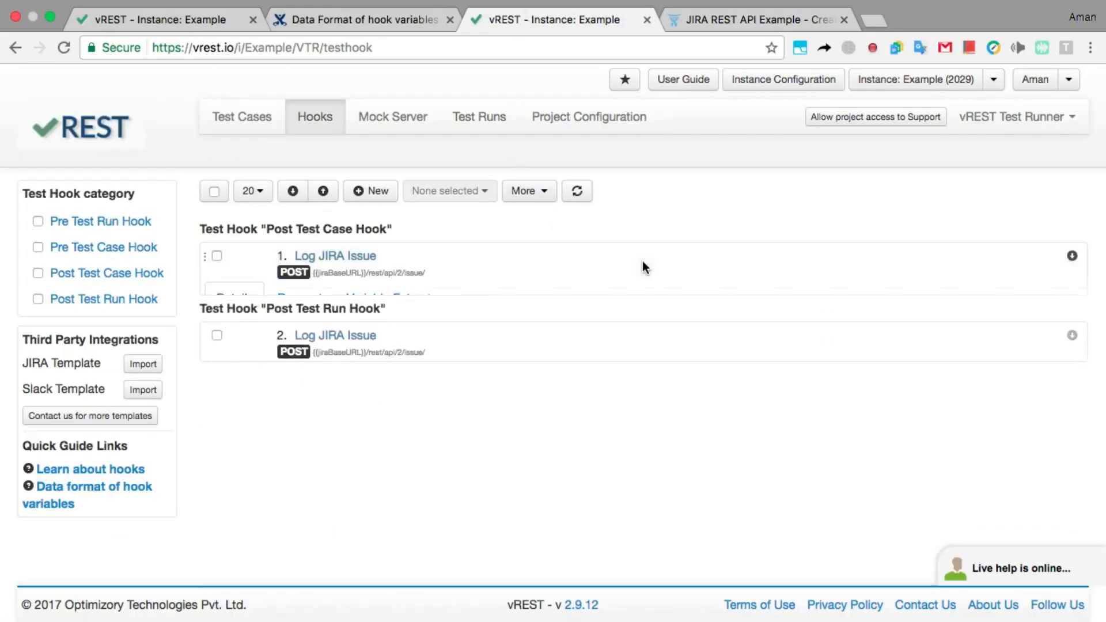
click(568, 340)
click(510, 401)
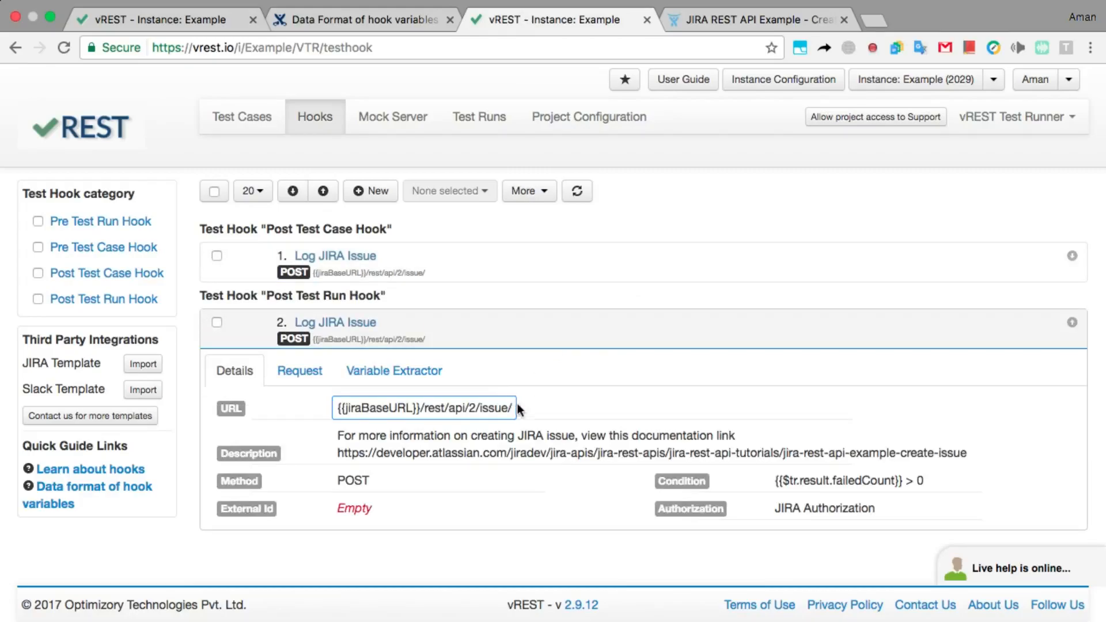
Review the Post Test Run hook's raw JSON body for the 'Test Run Failed' bug, then collapse the hook.
click(809, 486)
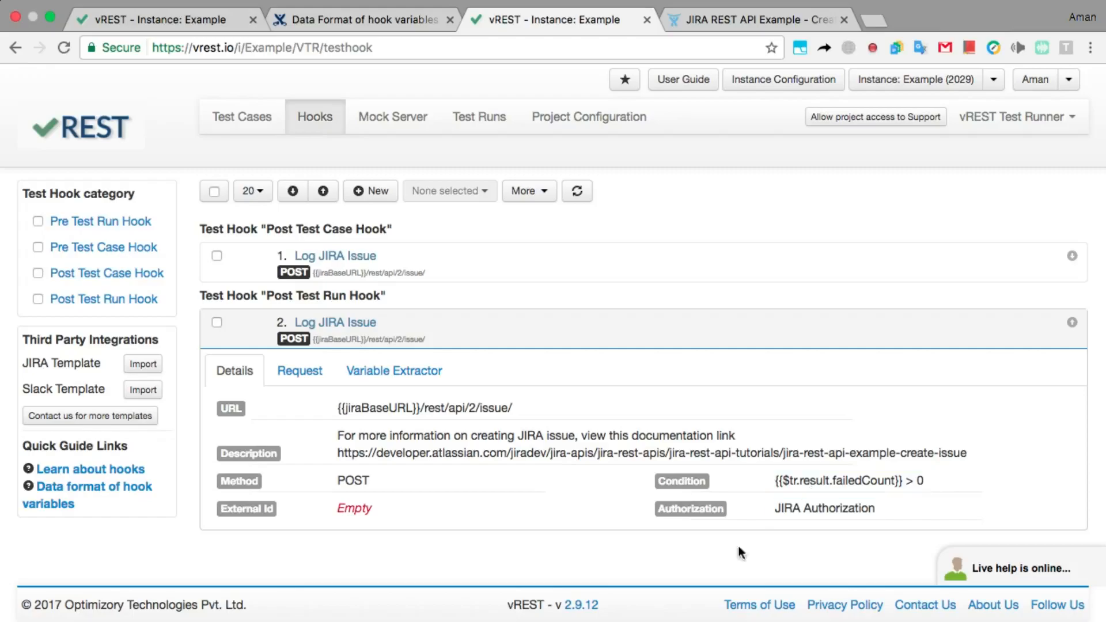
click(310, 375)
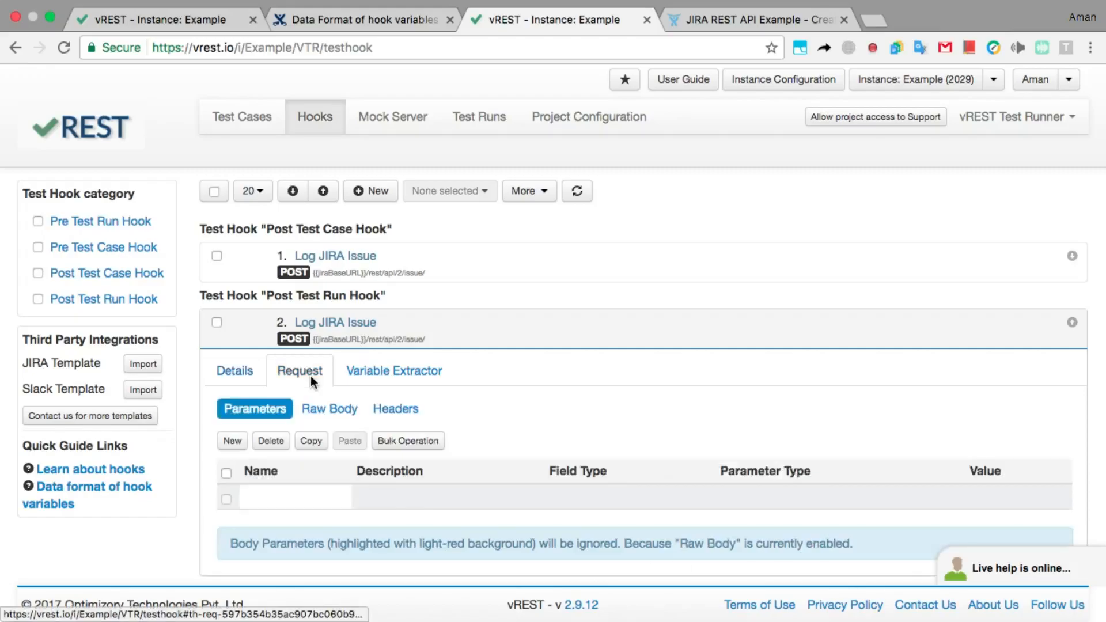
click(316, 409)
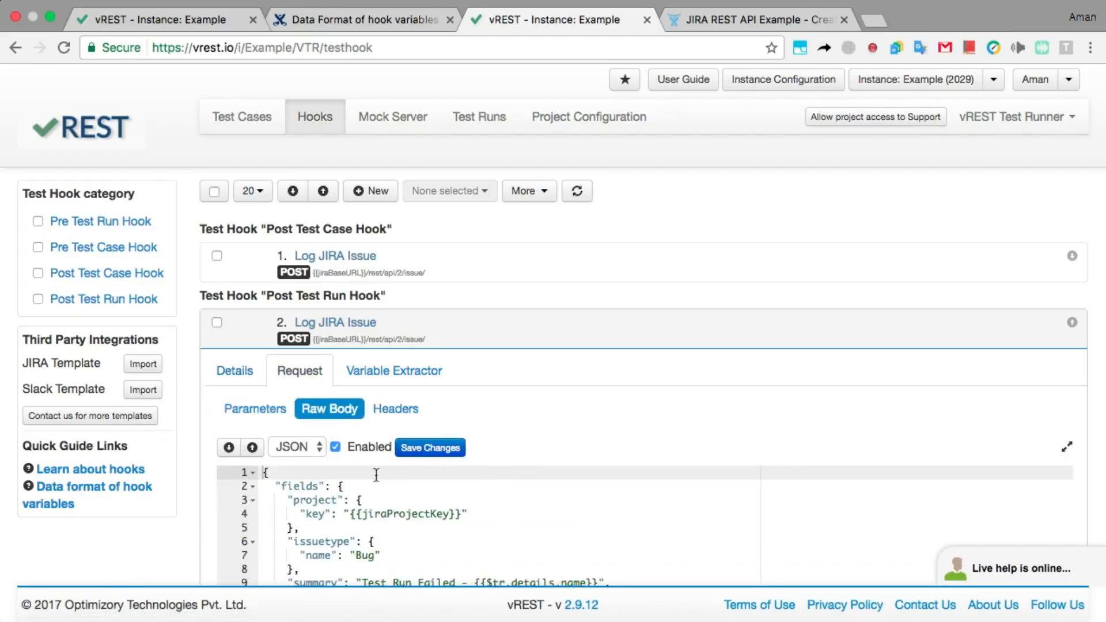
scroll(190, 551, down, 3)
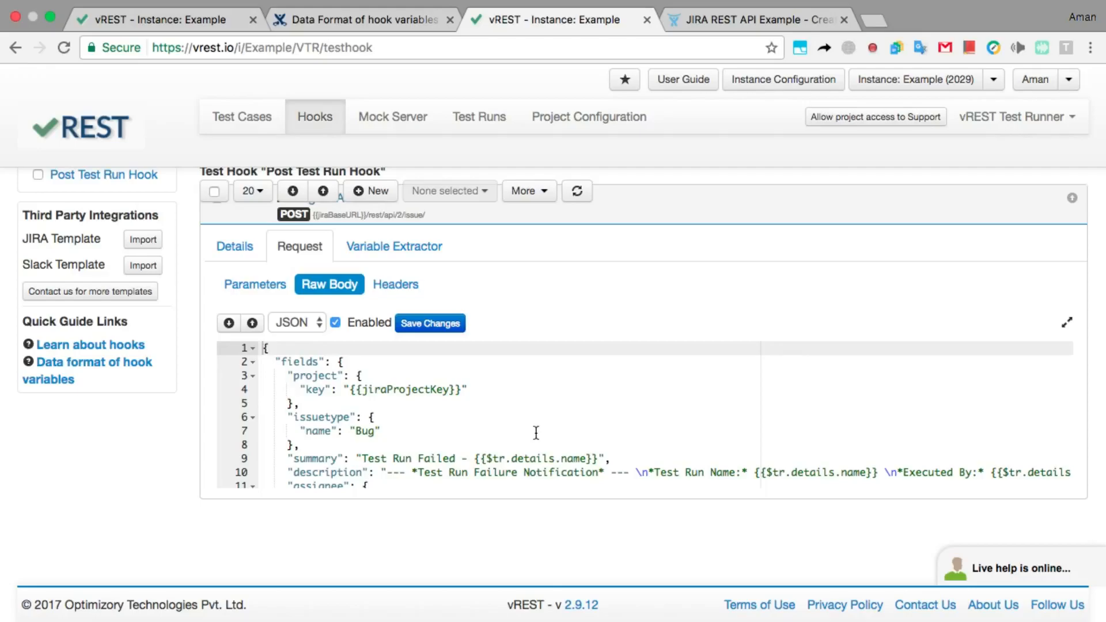
click(658, 219)
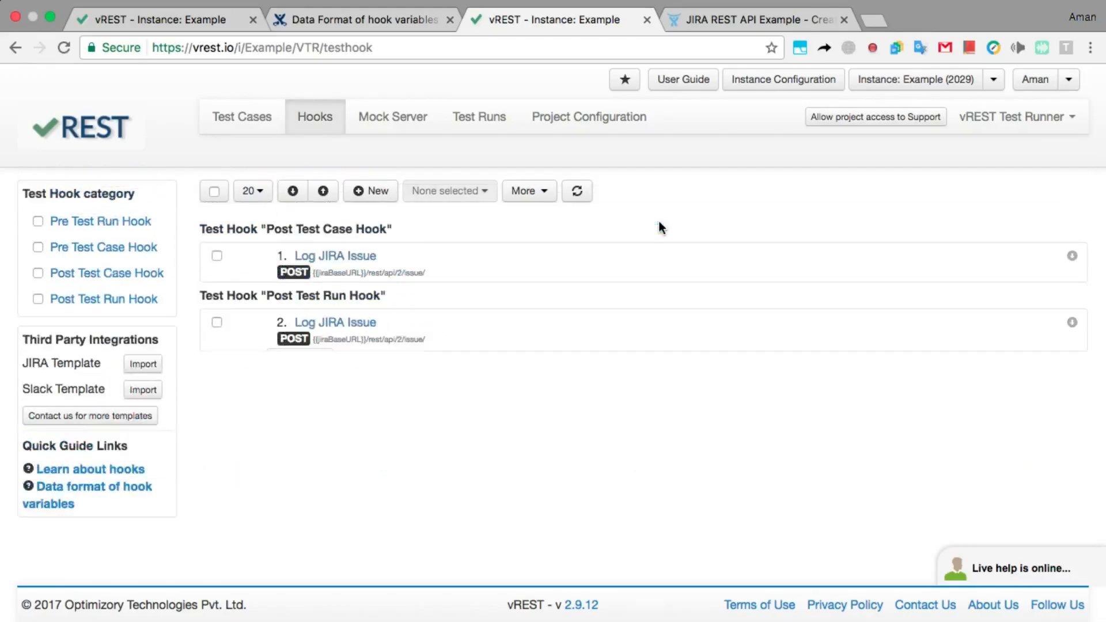
Disable both Log JIRA Issue hooks through the selection actions menu.
click(217, 323)
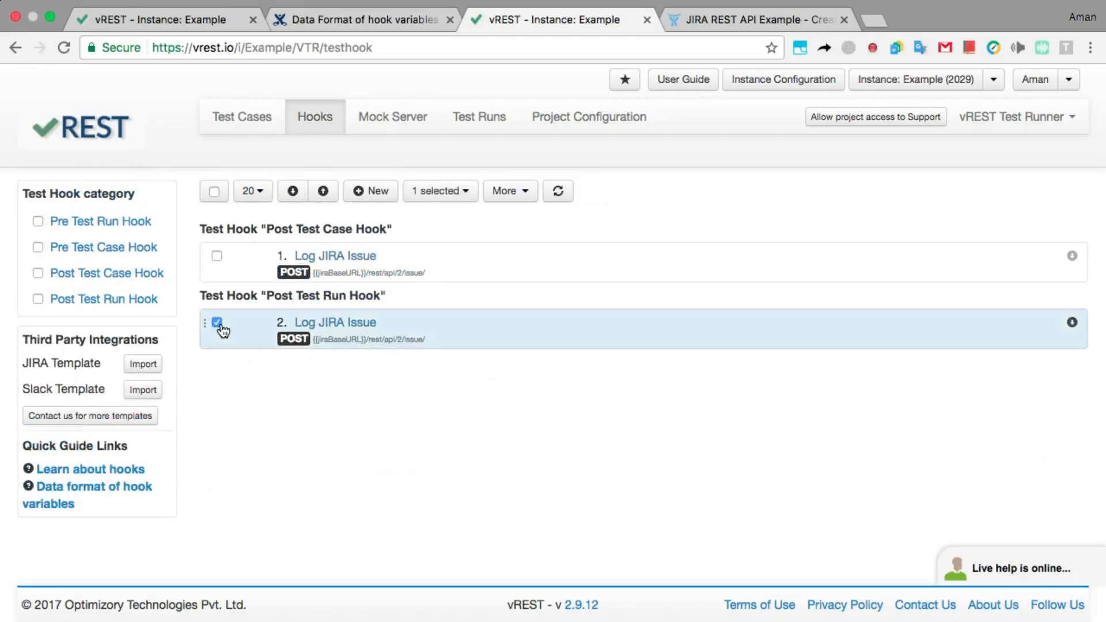
click(469, 192)
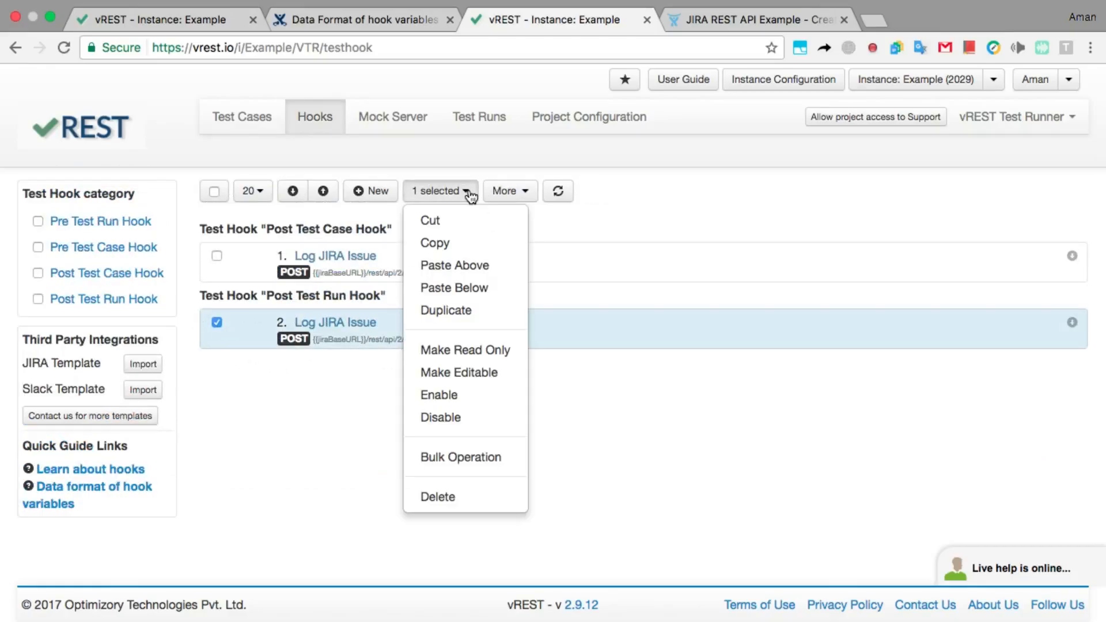
click(463, 417)
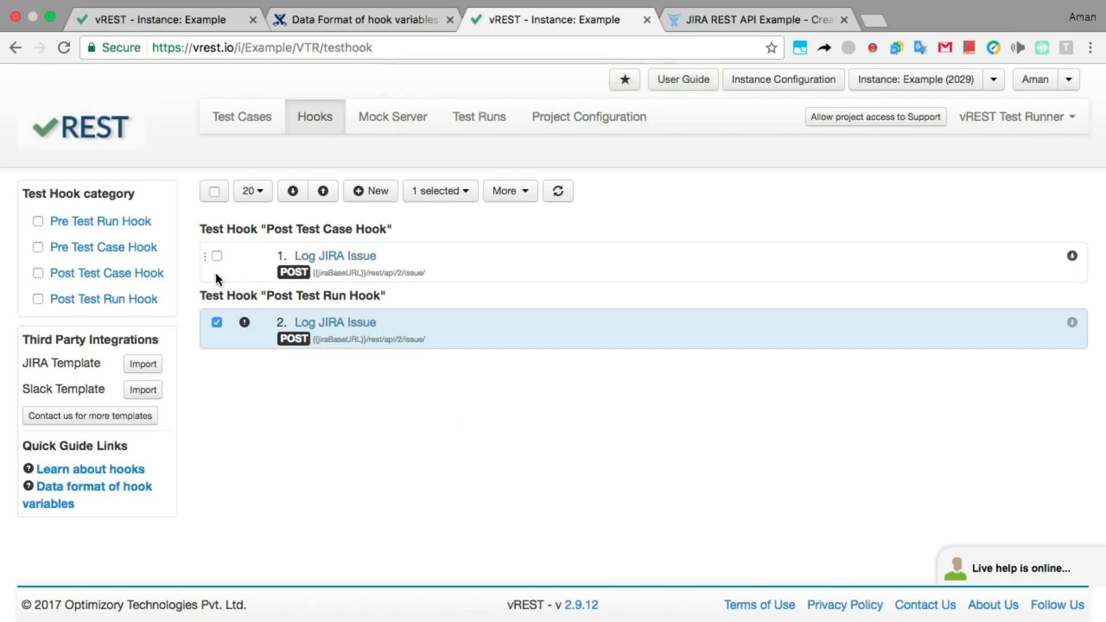
click(216, 322)
click(217, 256)
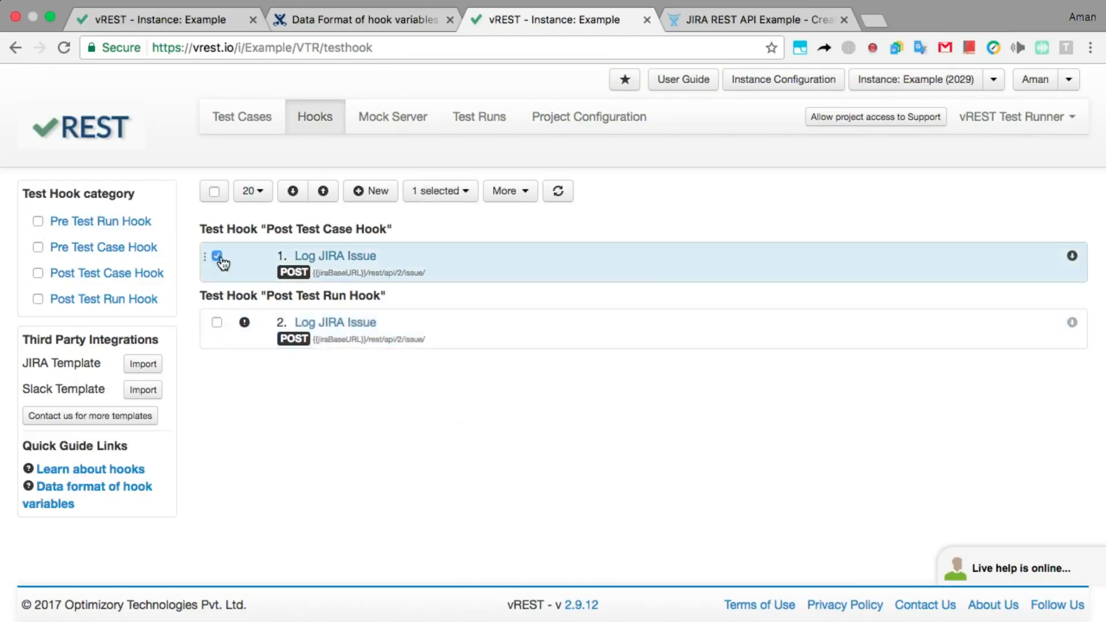
click(449, 191)
click(441, 415)
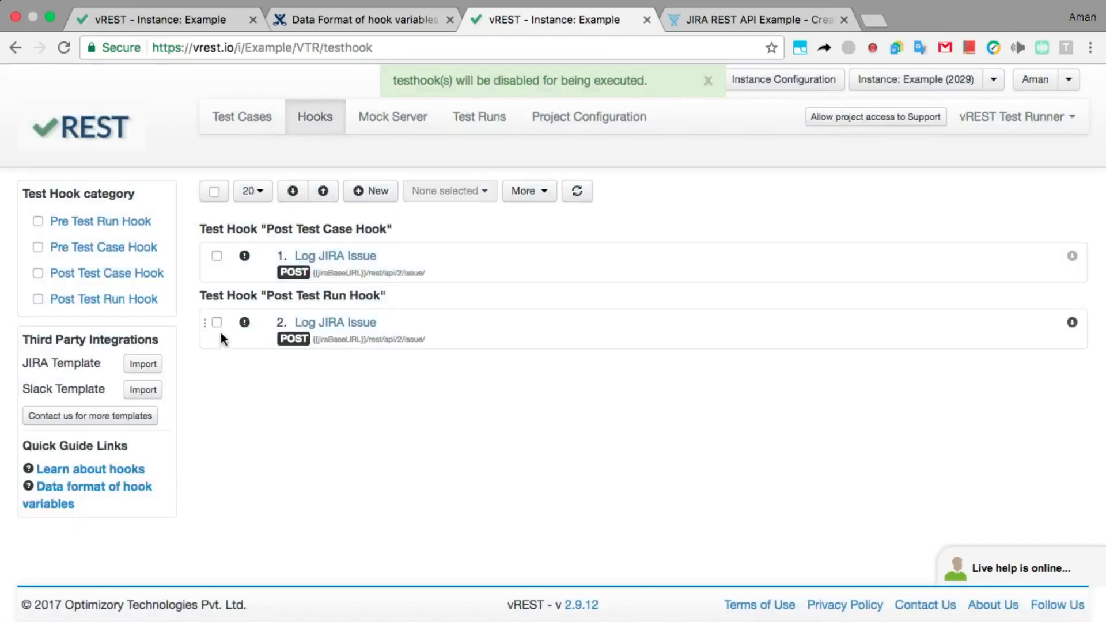
Re-enable the Post Test Run hook and bring up the JIRA Integration via hooks documentation.
click(217, 322)
click(441, 190)
click(444, 401)
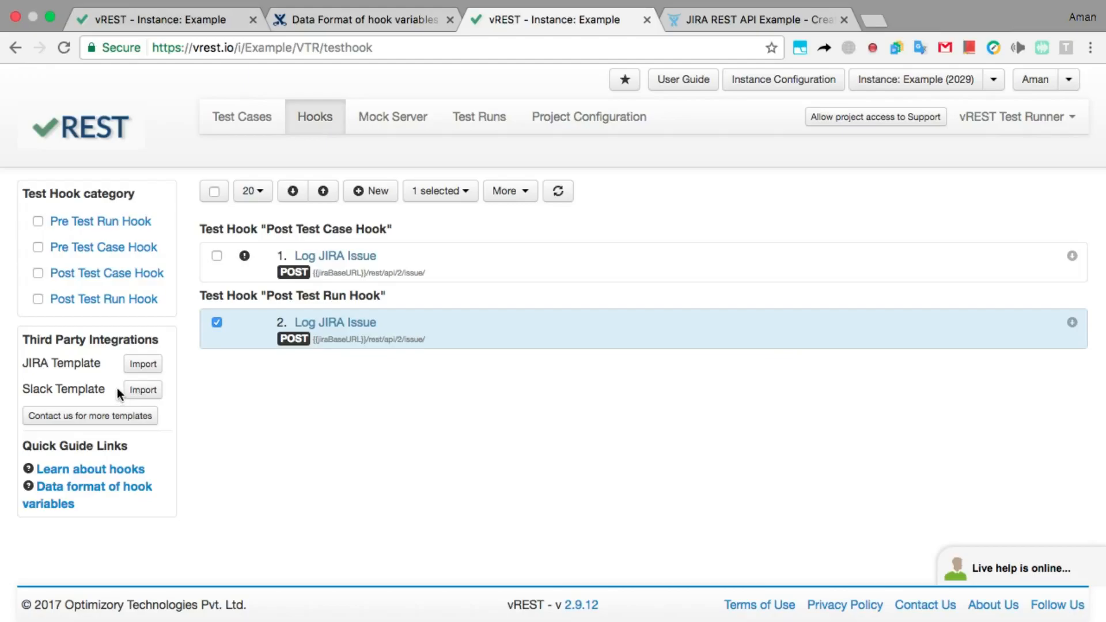
click(288, 30)
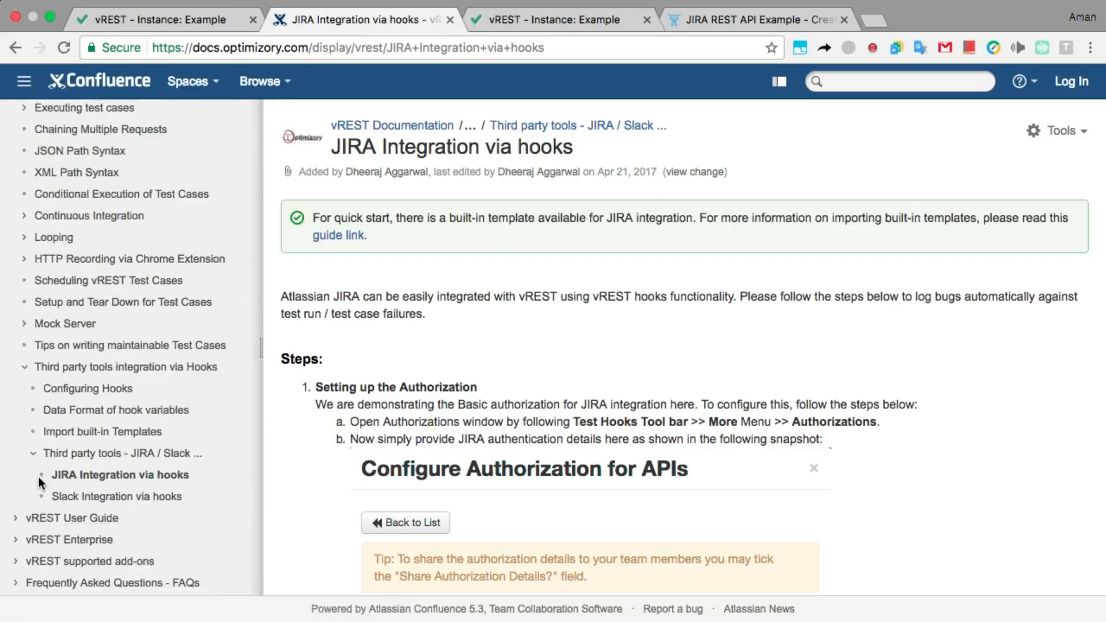
scroll(38, 475, up, 5)
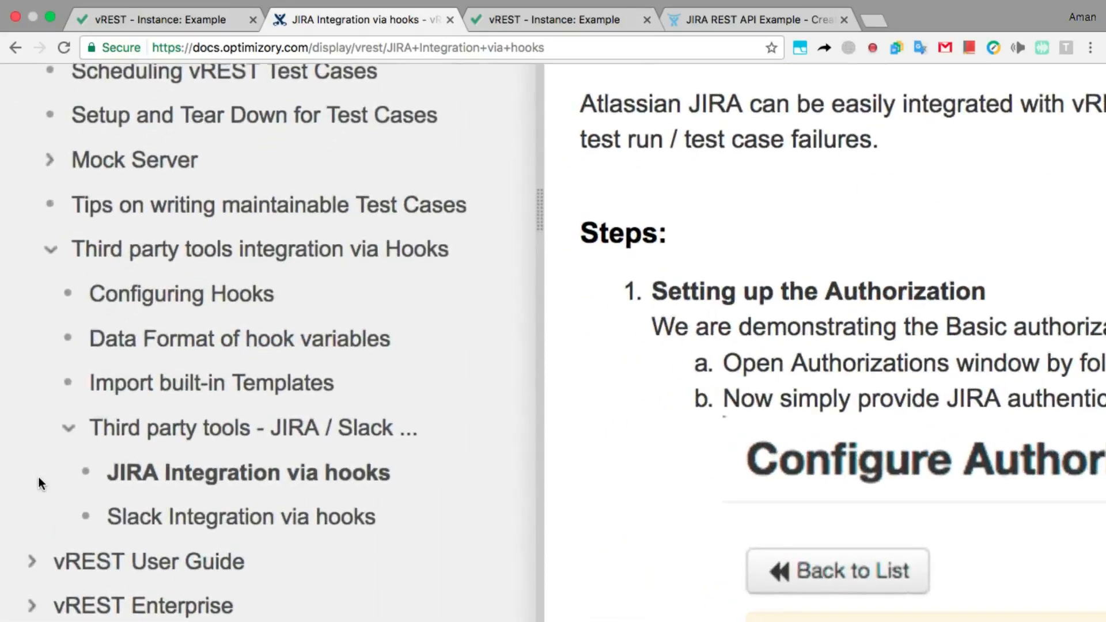